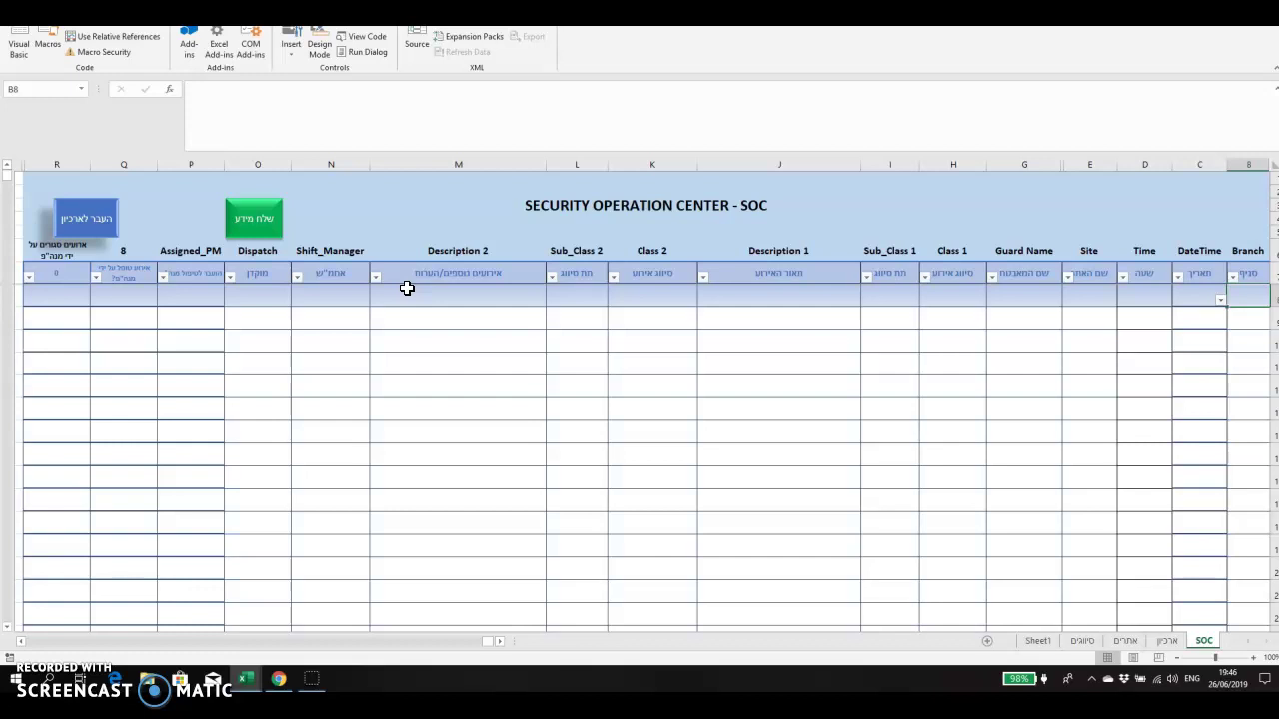
Step: Set the Branch of the first SOC log row to תל_אביב and inspect its date and time cells
click(414, 356)
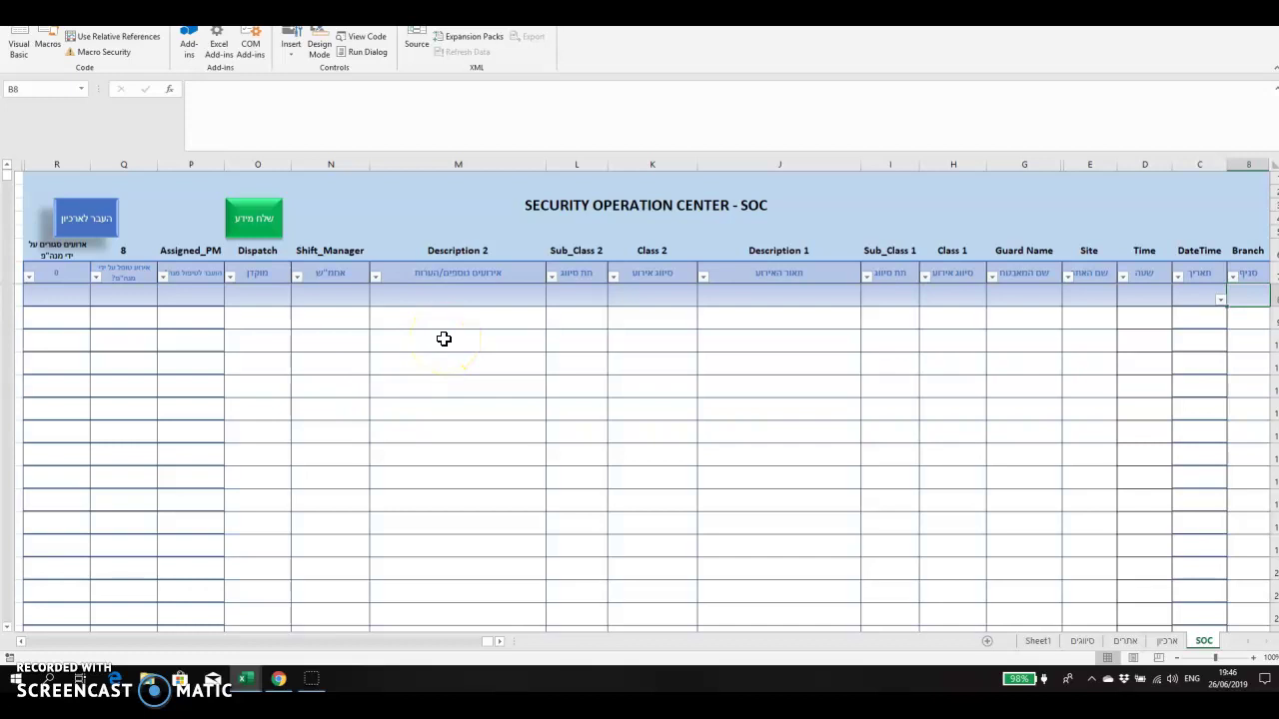
click(1219, 298)
click(1239, 311)
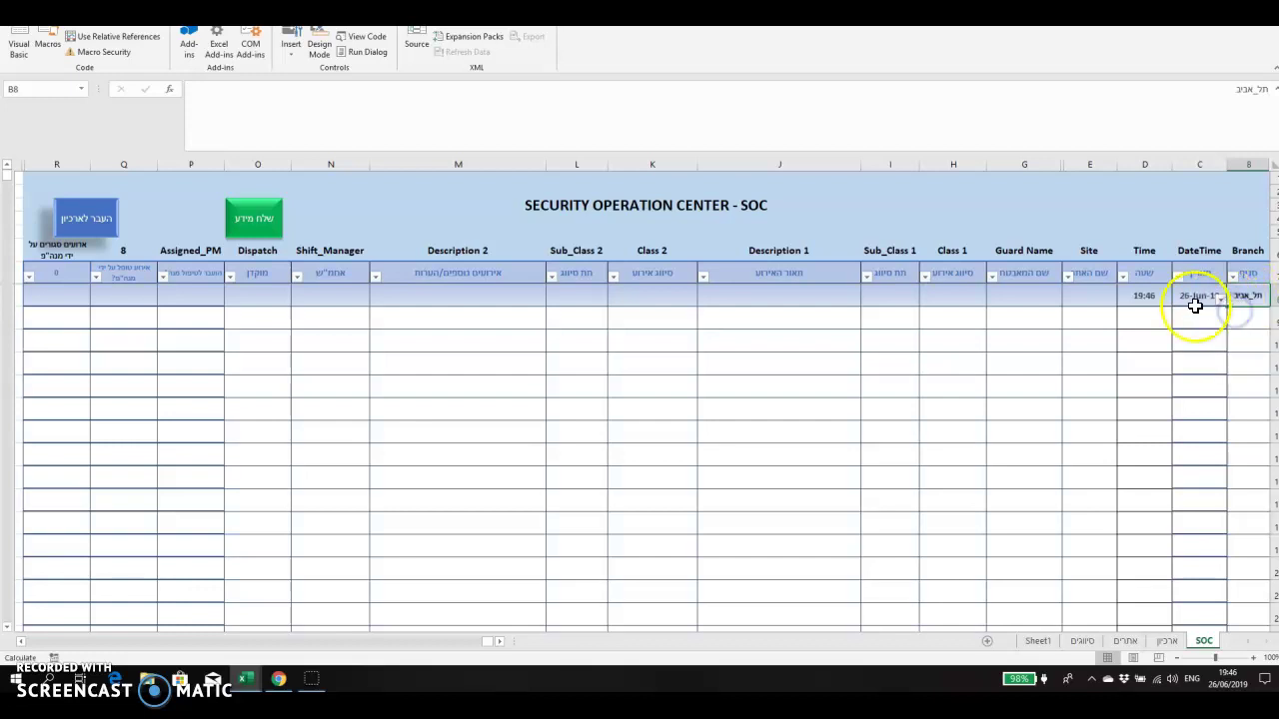
click(1246, 292)
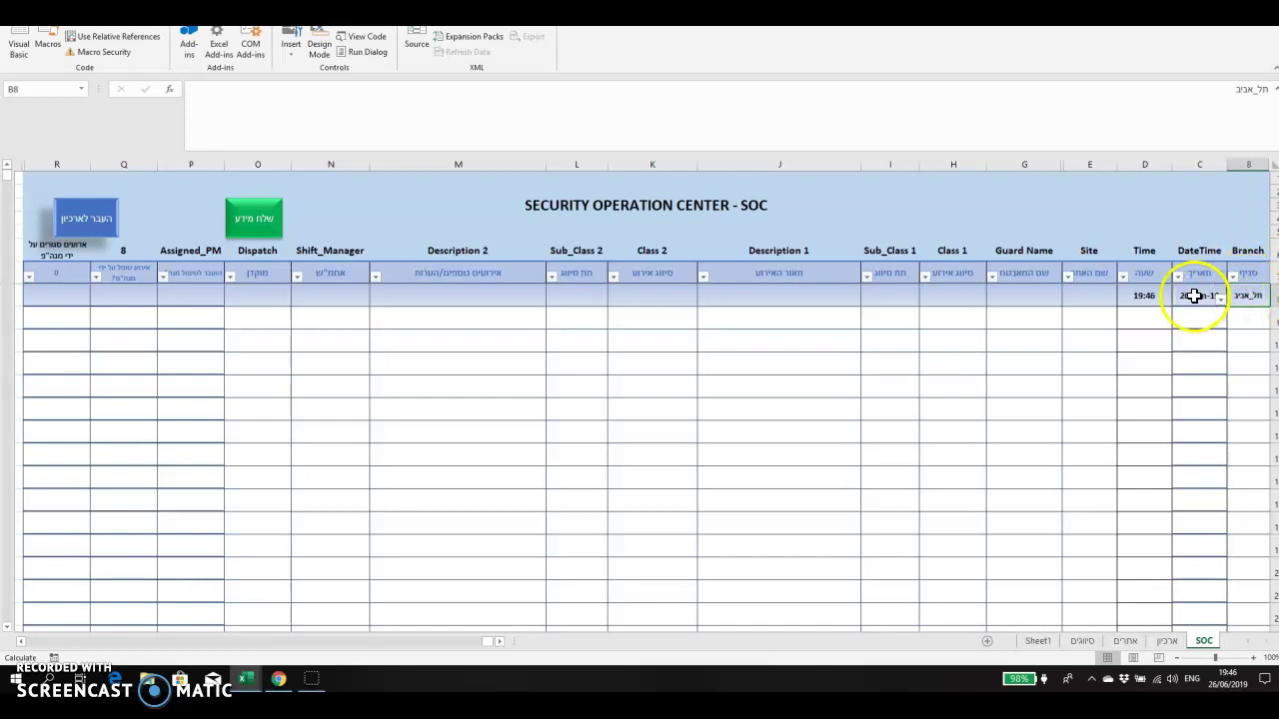
click(1196, 297)
click(1143, 295)
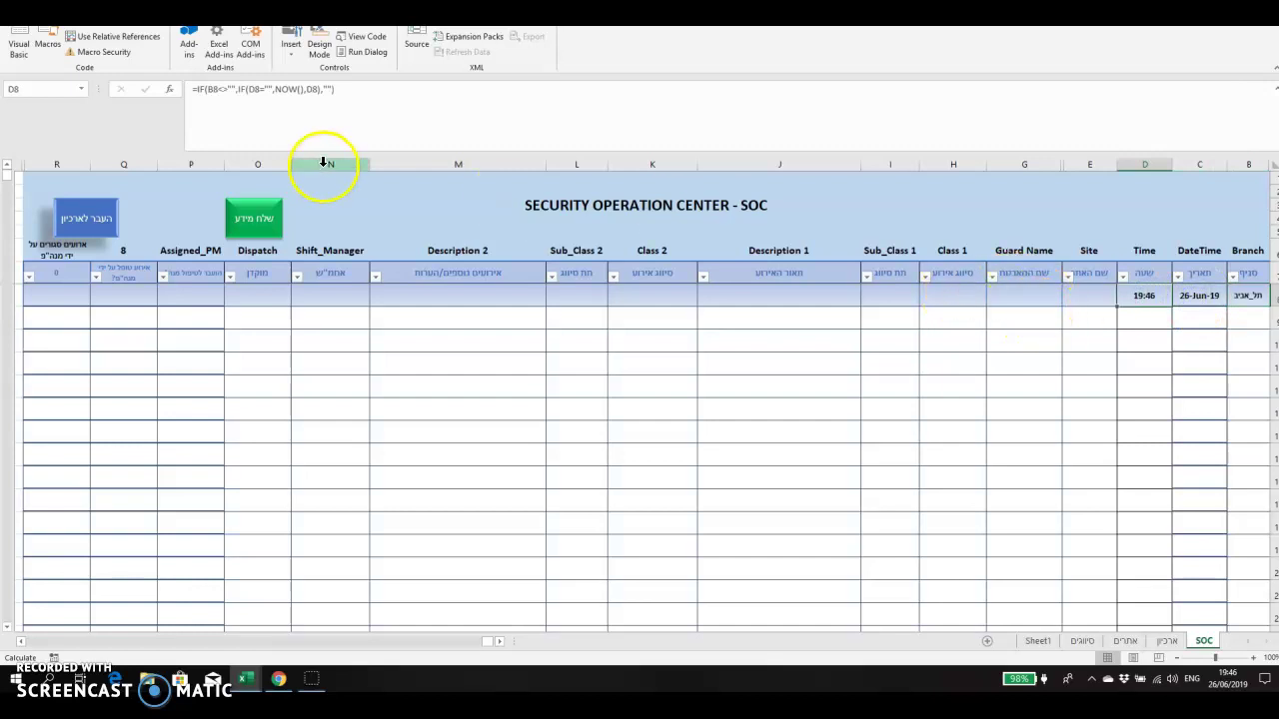
Step: Set the event's site to Check Point and enter the guard's name
click(1087, 294)
click(1056, 299)
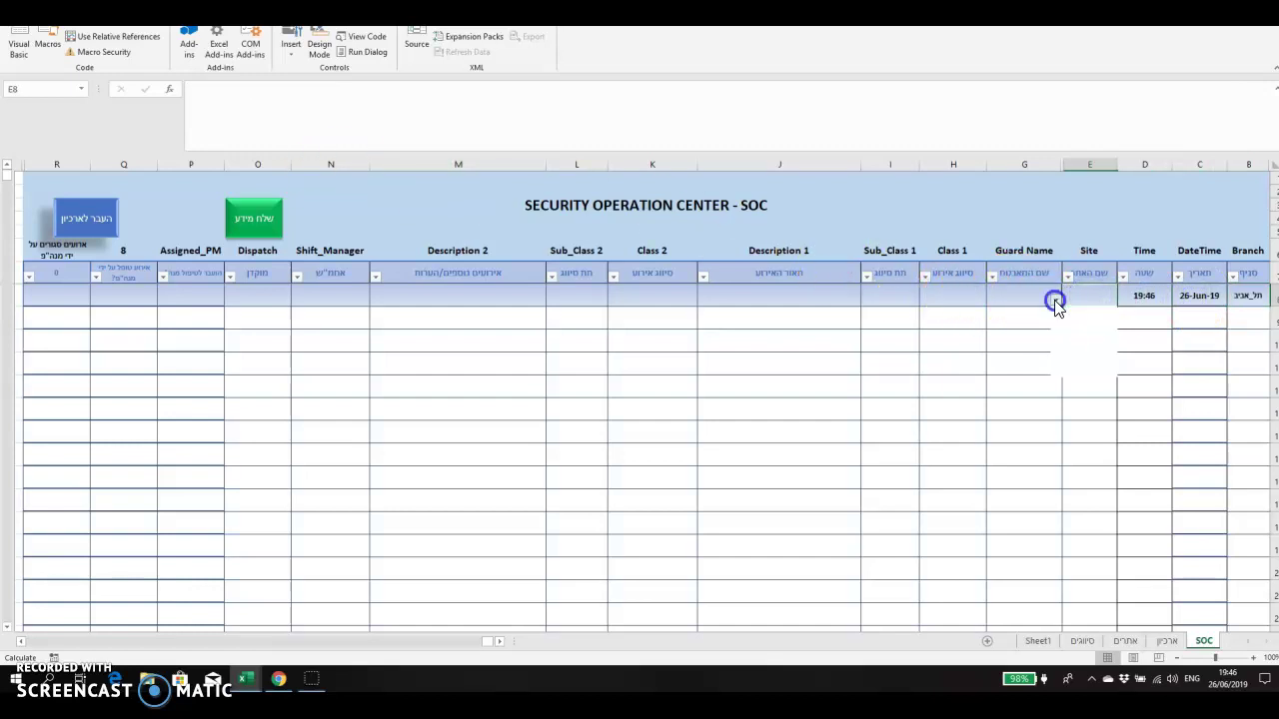
click(1089, 311)
click(1027, 293)
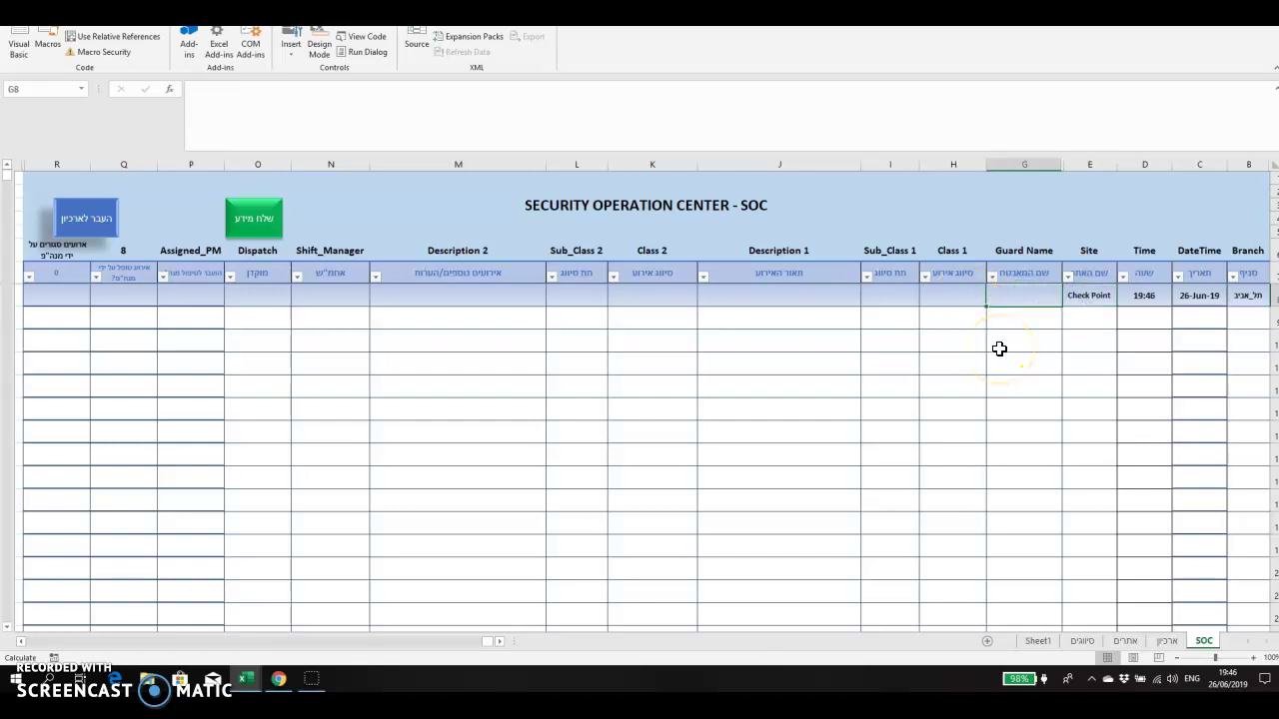
text(DAVE)
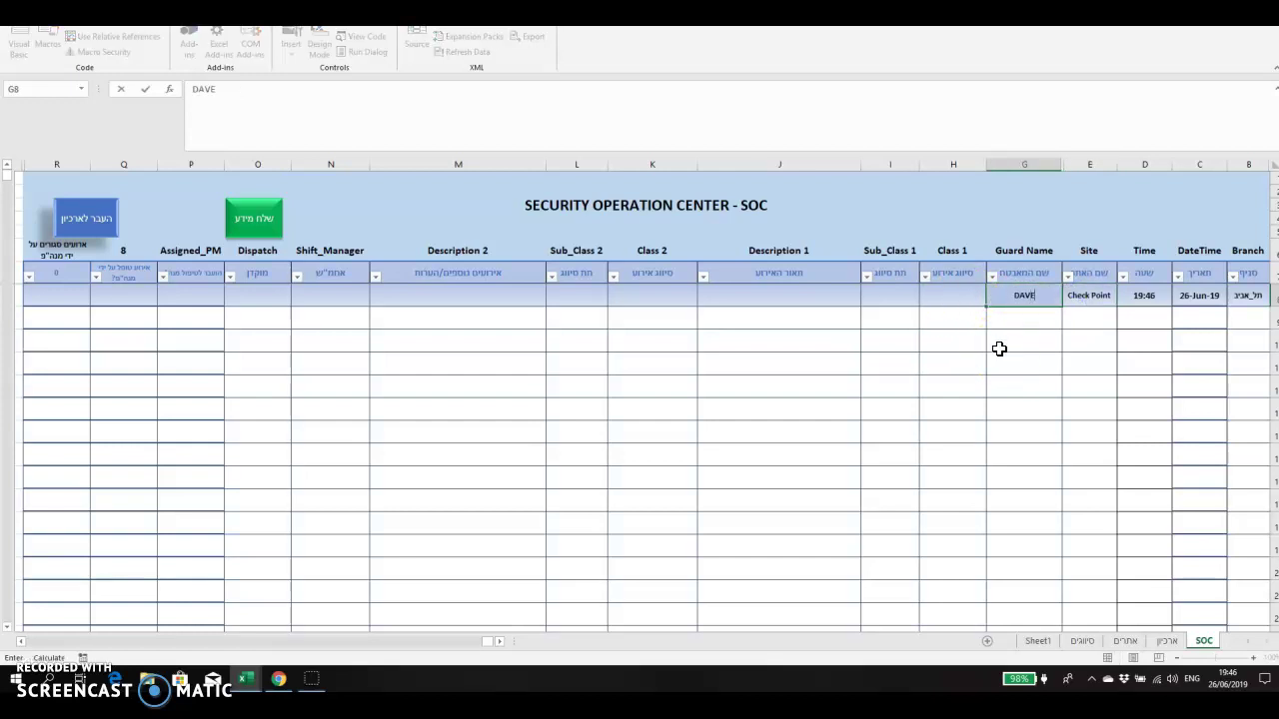
Step: Classify the event as חימוש under Class 1 with the sub-class אין אישור מטווח
click(954, 295)
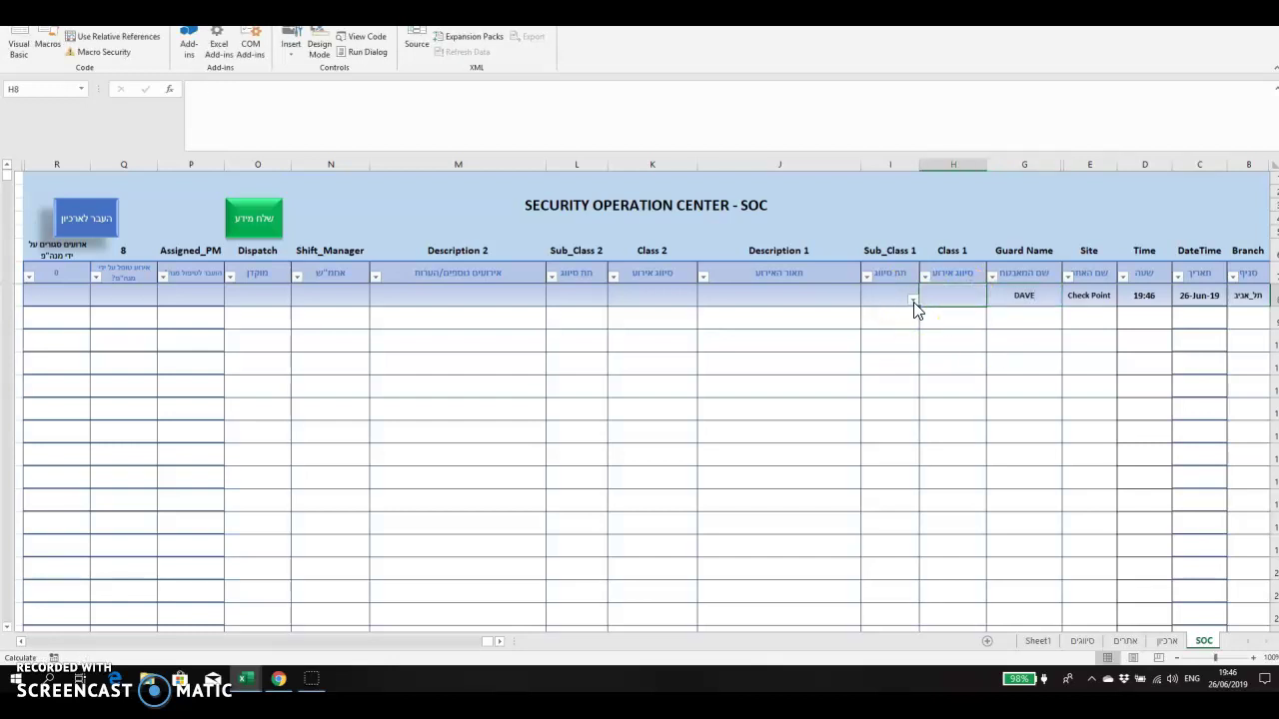
click(913, 301)
click(925, 305)
click(894, 293)
click(855, 300)
click(869, 310)
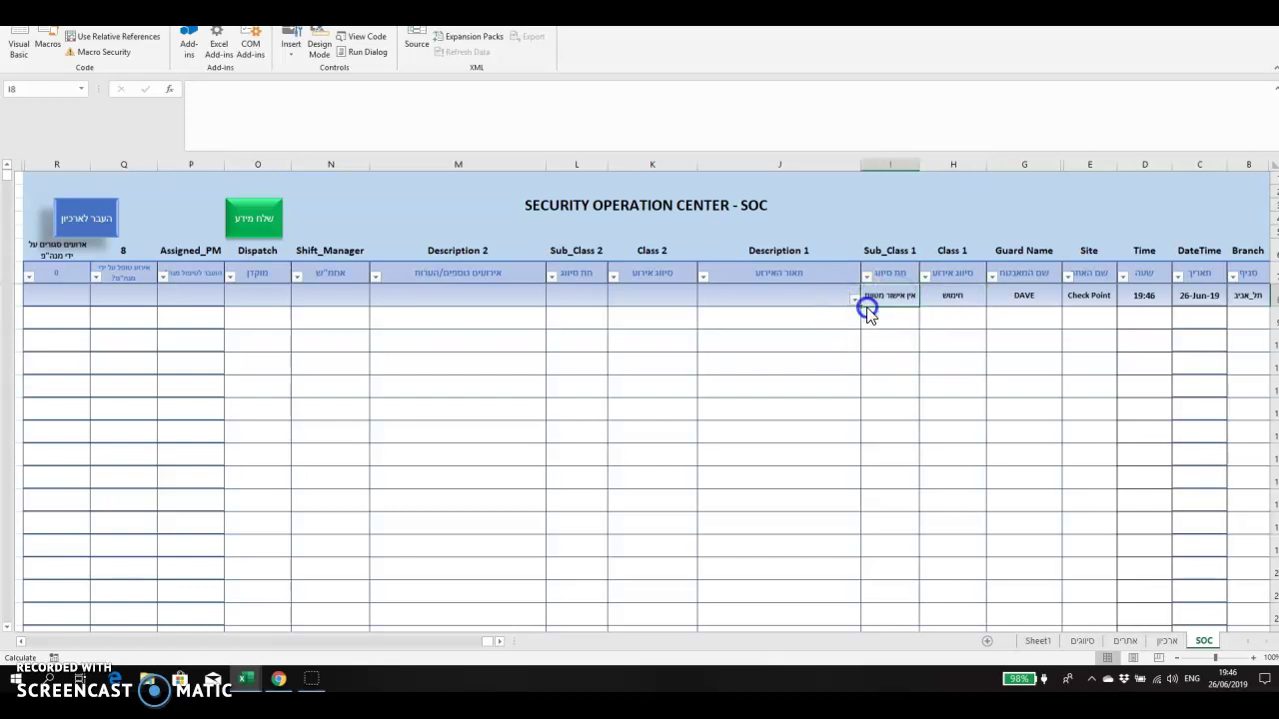
Step: Enter HELLO WORLD as the event's Description 1
click(809, 298)
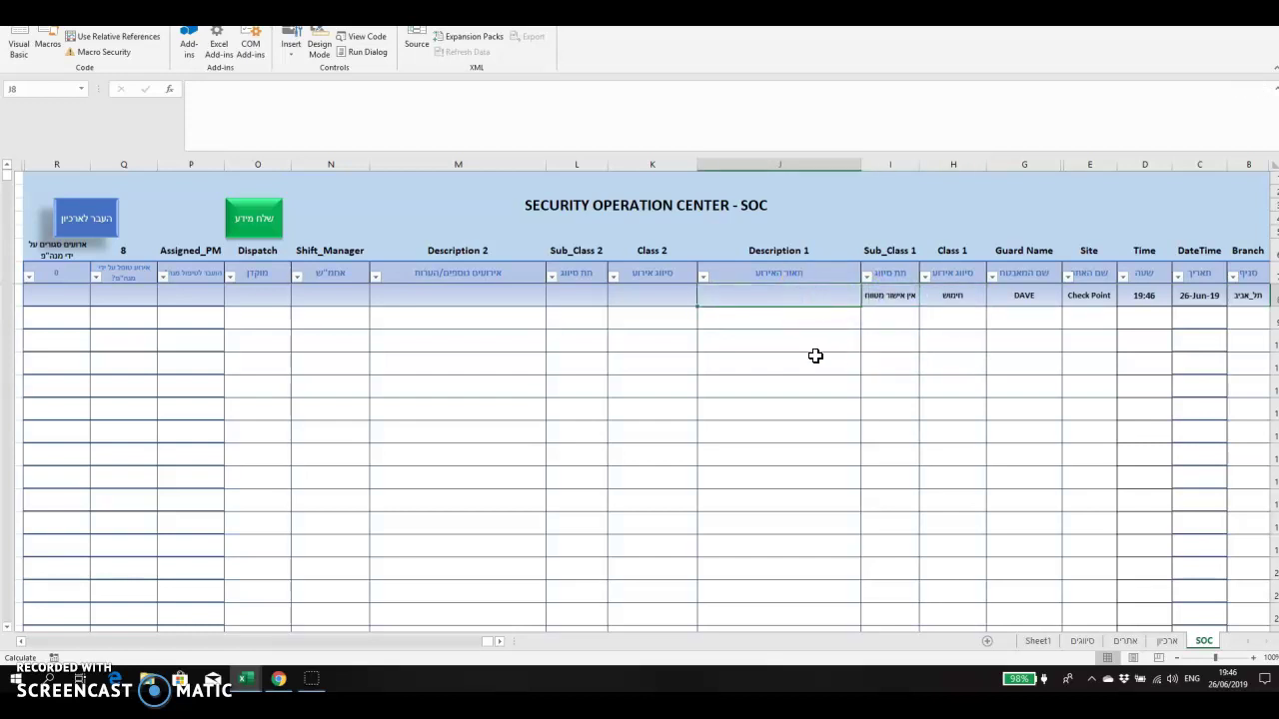
text(HELLO)
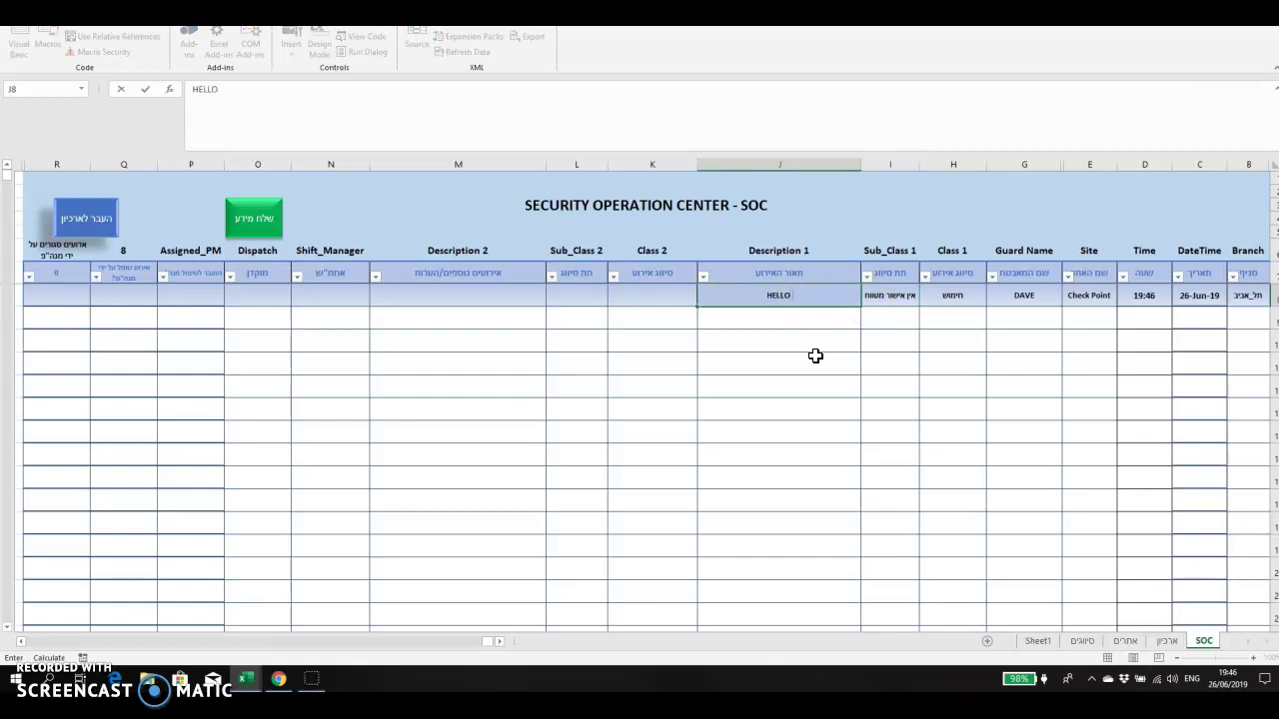
text( WORLD)
click(659, 297)
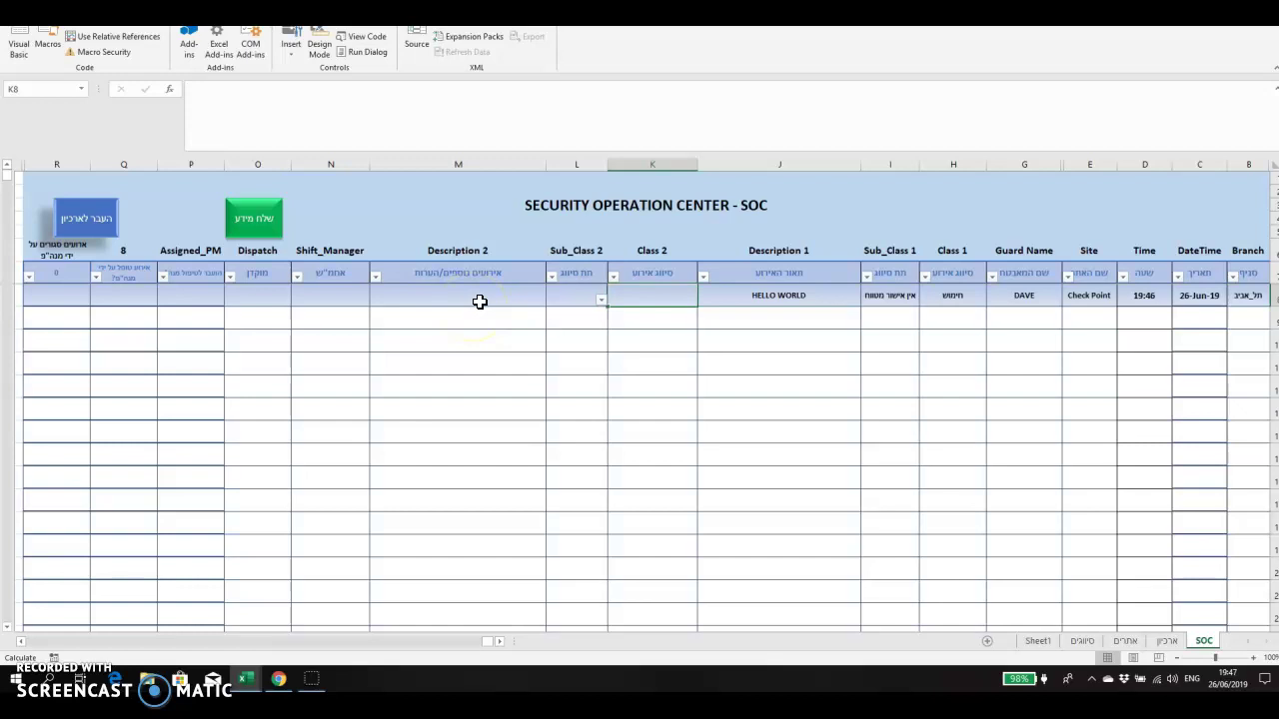
Step: Mark the event's Assigned_PM field with V
click(196, 290)
click(151, 300)
click(177, 313)
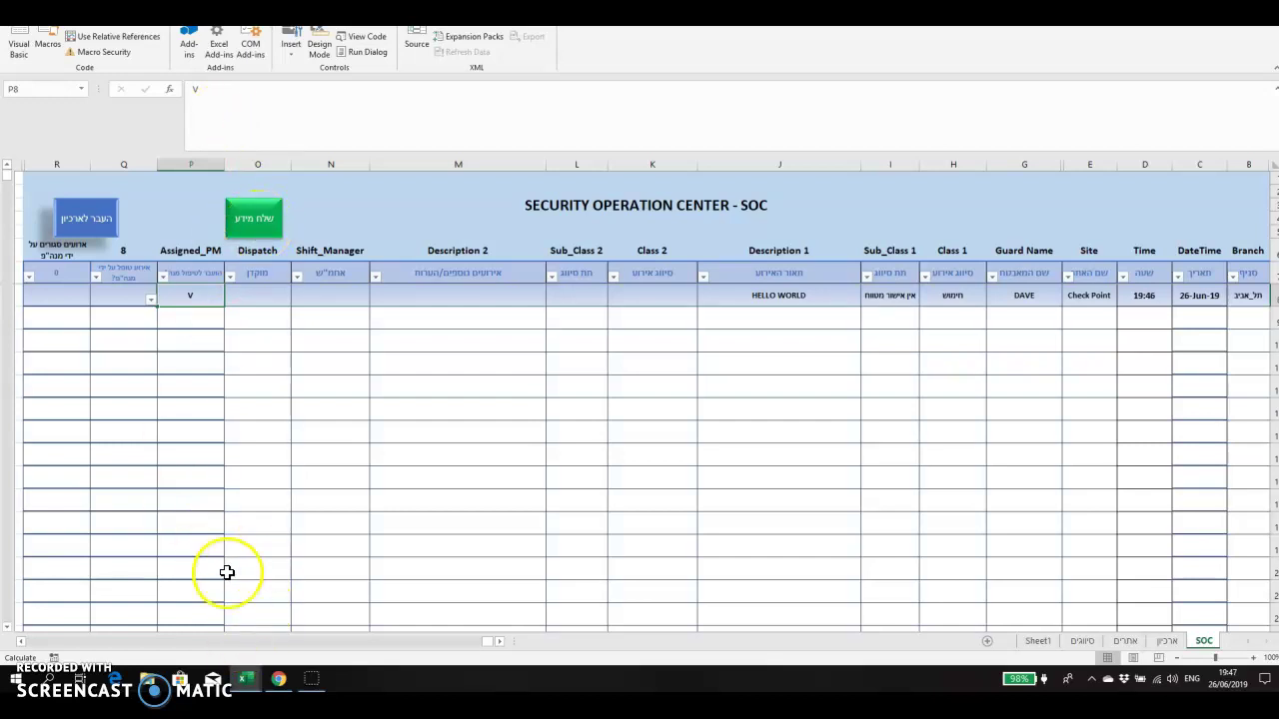
Step: Send the event data from the Excel log to the Operations Google Sheet, viewing that sheet before and after
click(277, 681)
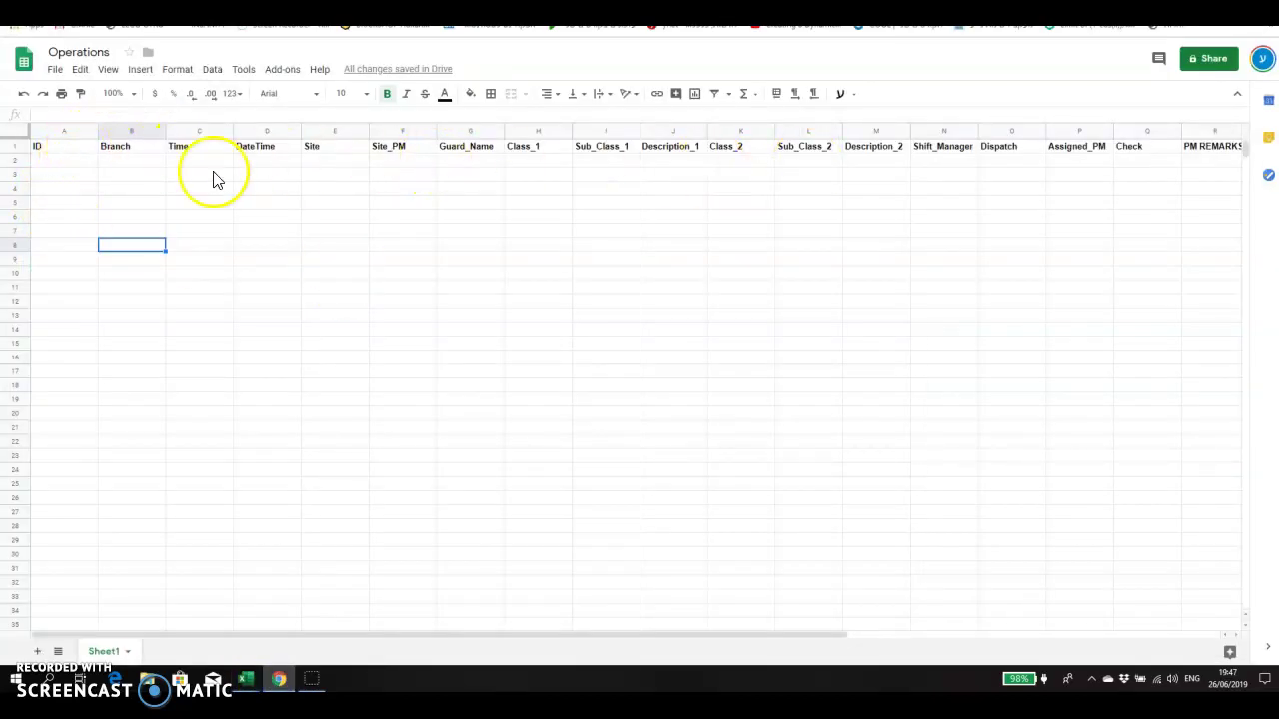
mouse_move(248, 679)
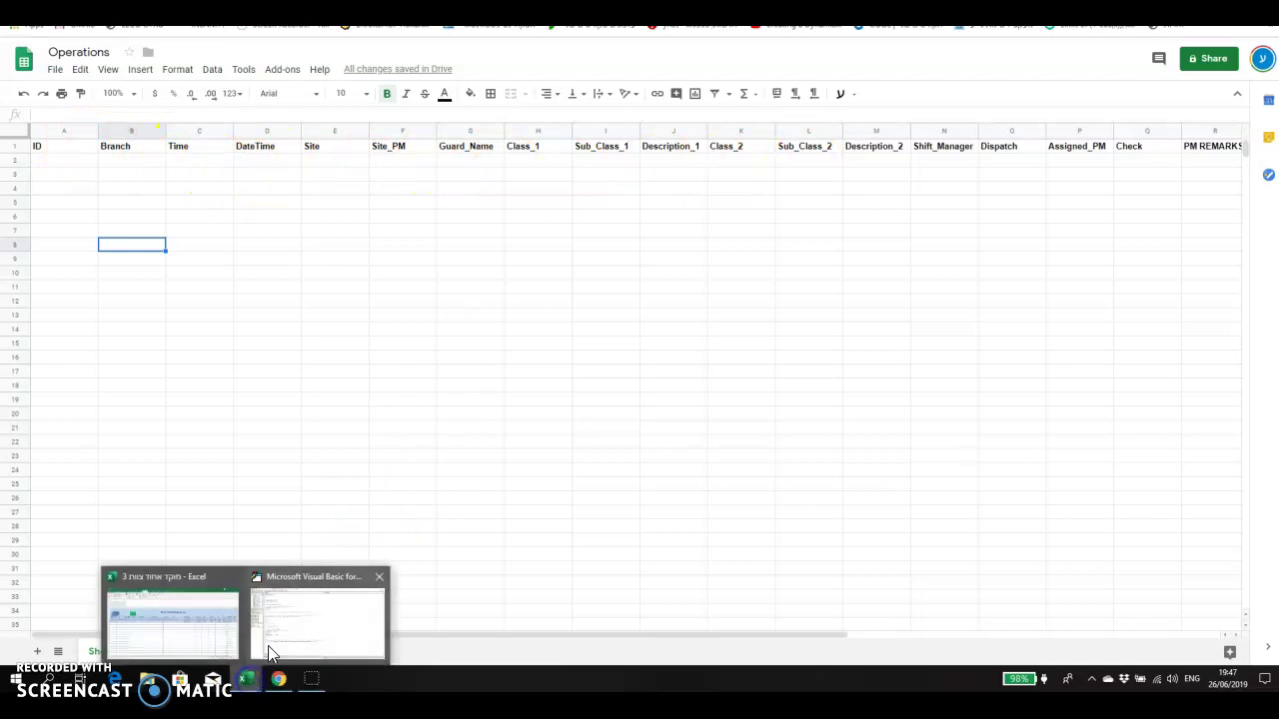
click(214, 622)
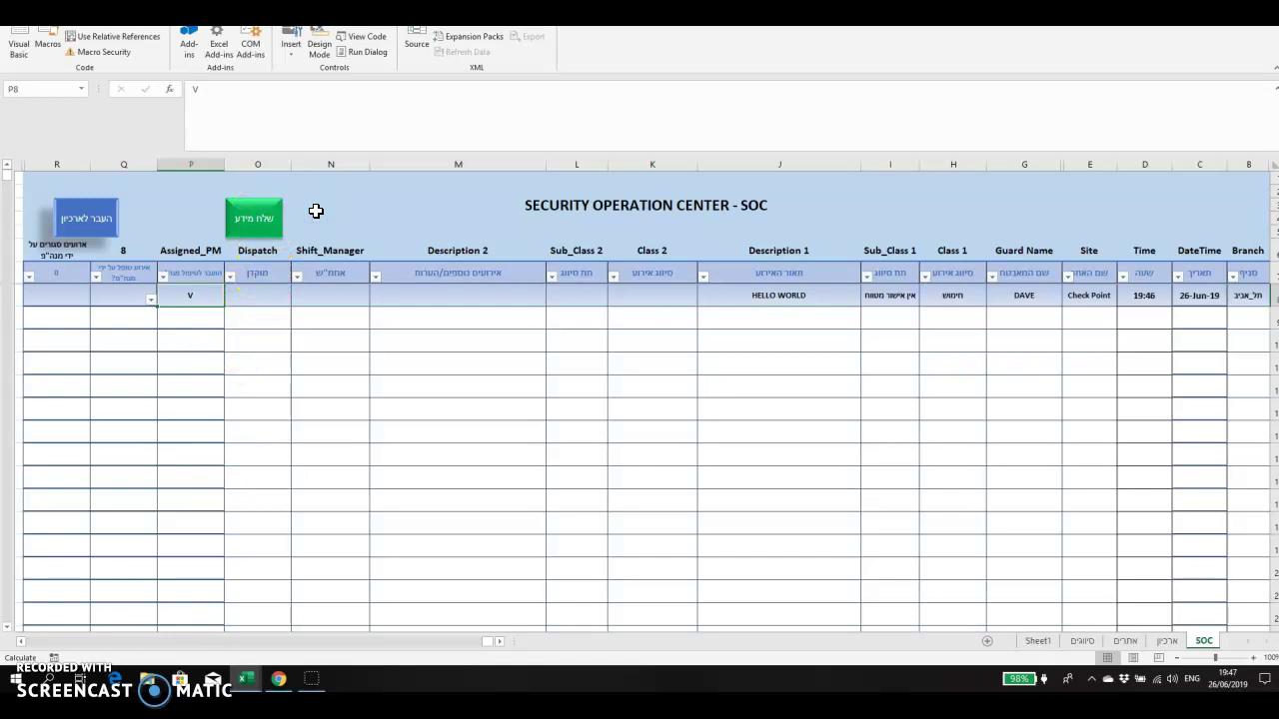
click(279, 679)
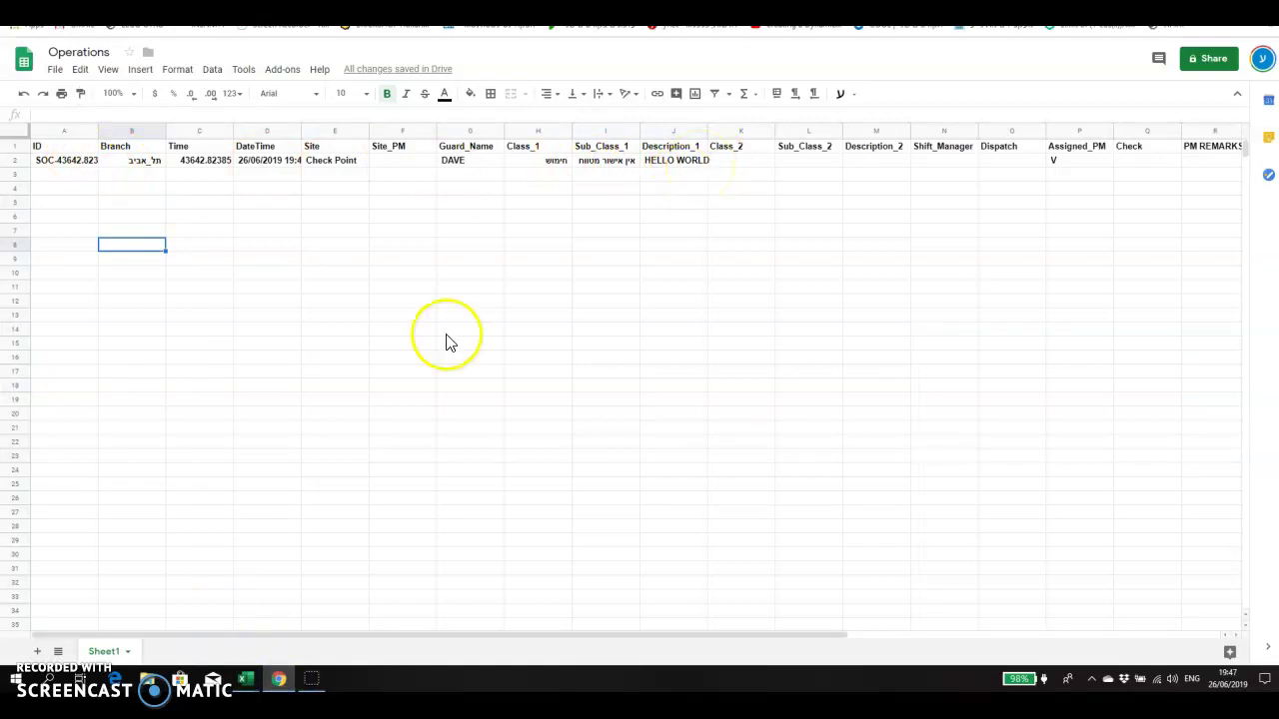
Step: Switch to the Team3PM AppSheet preview, sync the app and open the Check Point event's details
key(ctrl+Tab)
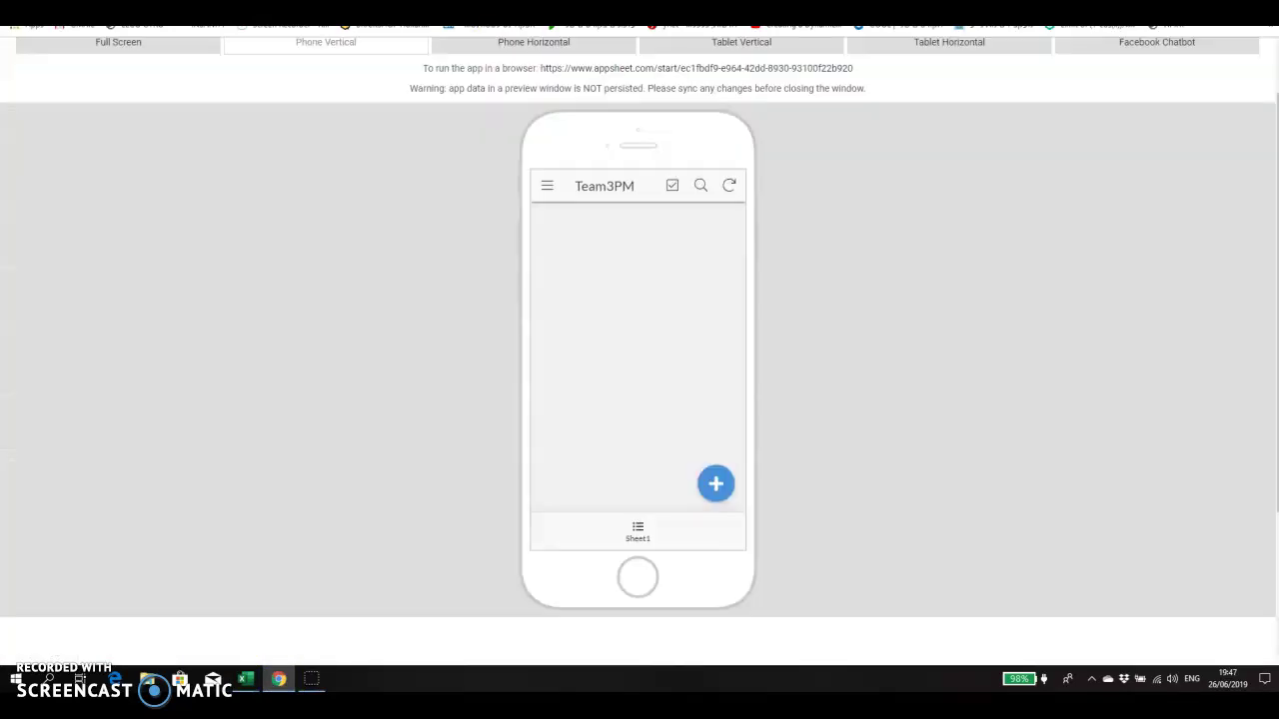
click(731, 186)
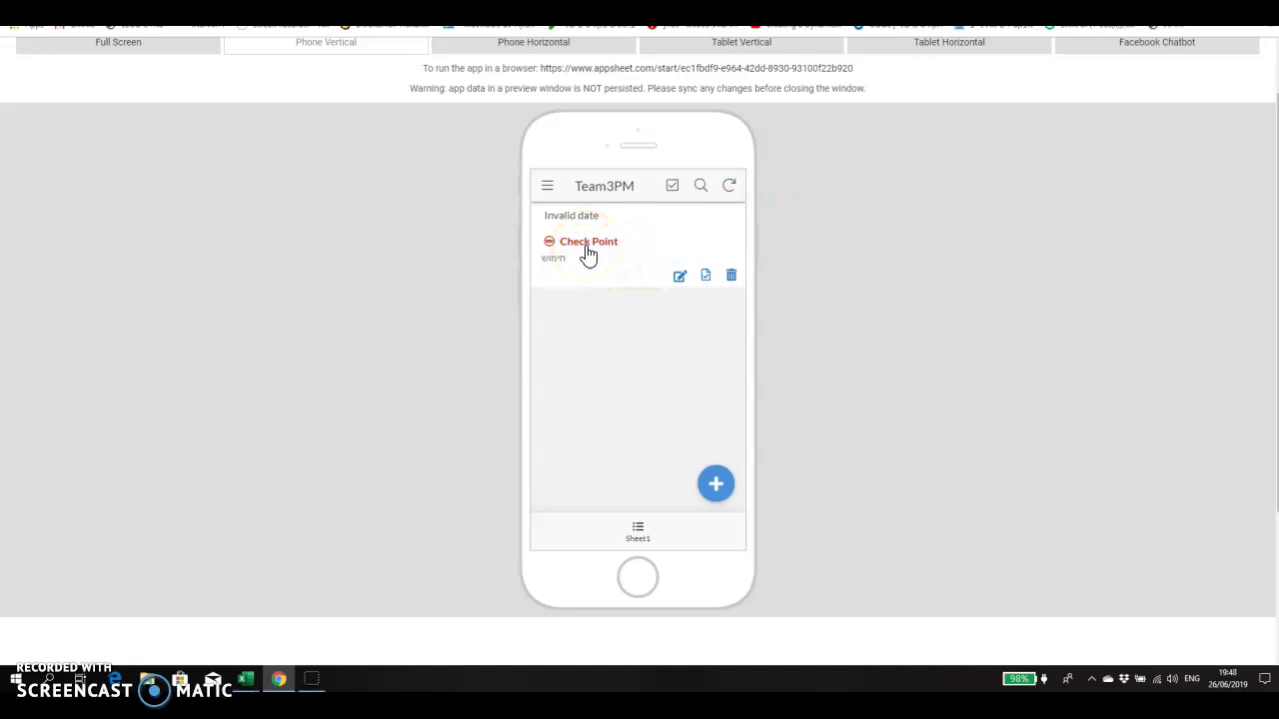
click(588, 256)
click(588, 272)
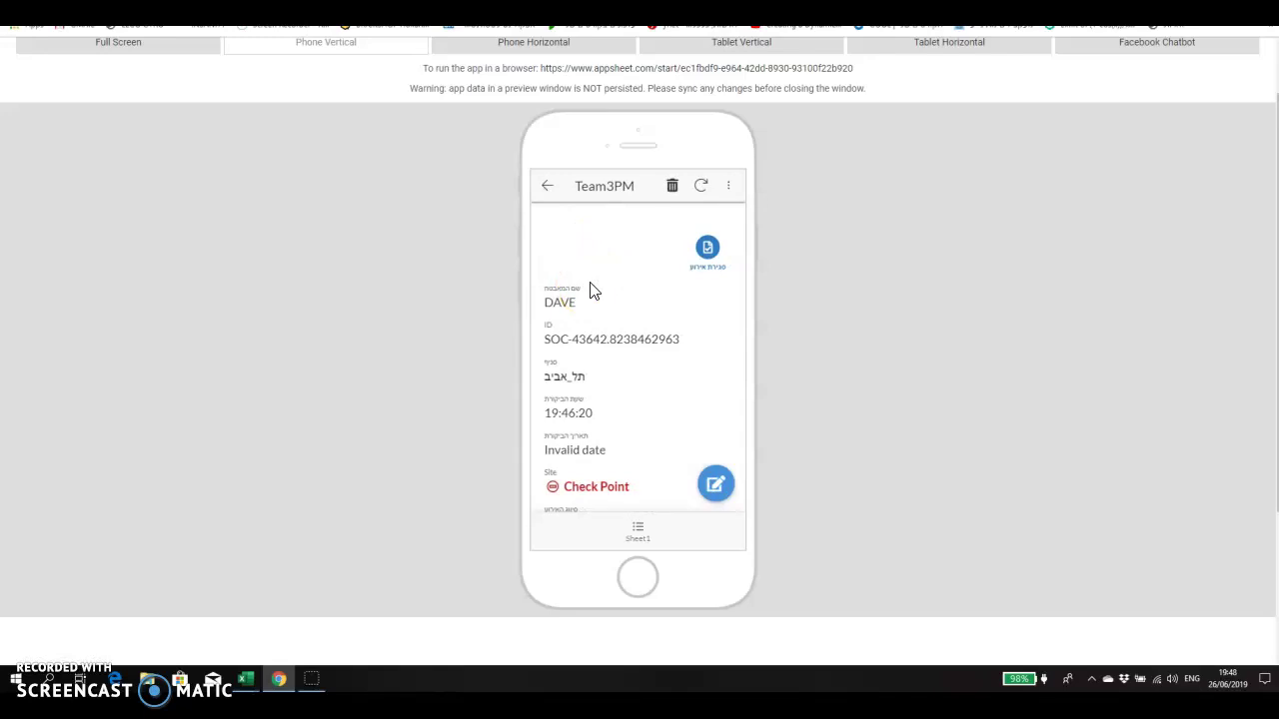
Step: Close the Check Point event with the סגירת אירוע action and view its row in the Operations Google Sheet
click(710, 254)
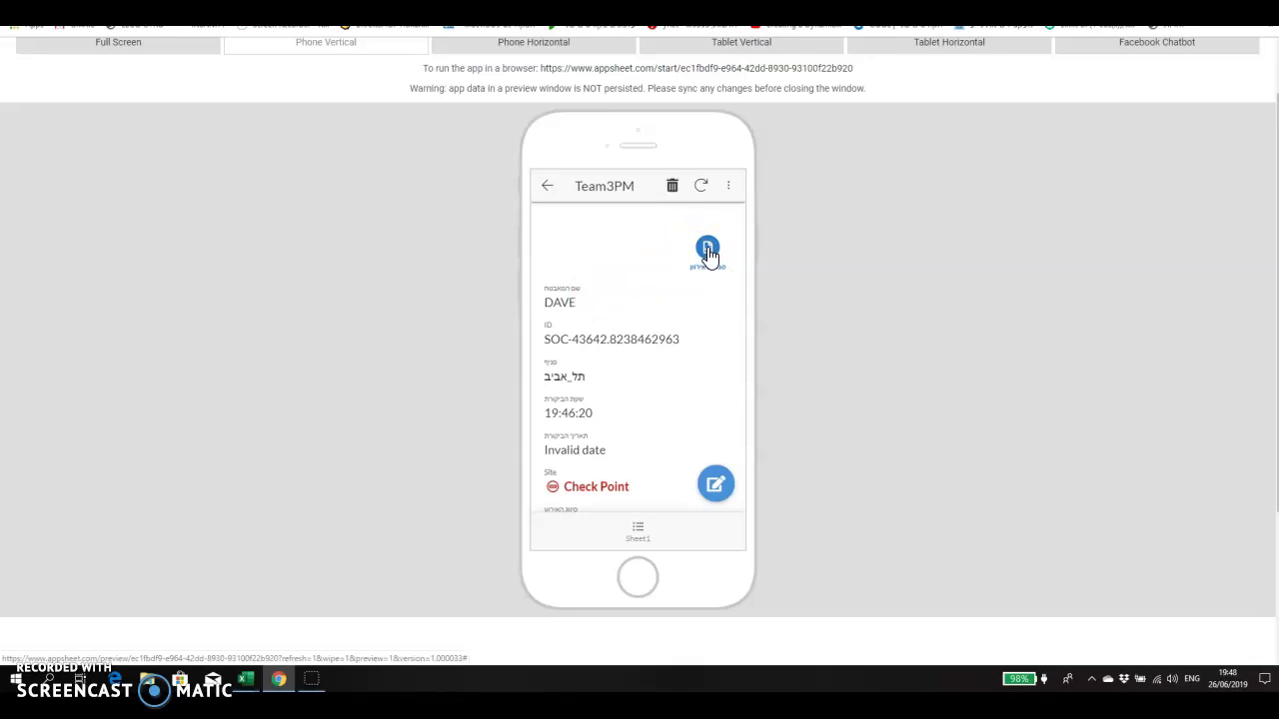
click(708, 251)
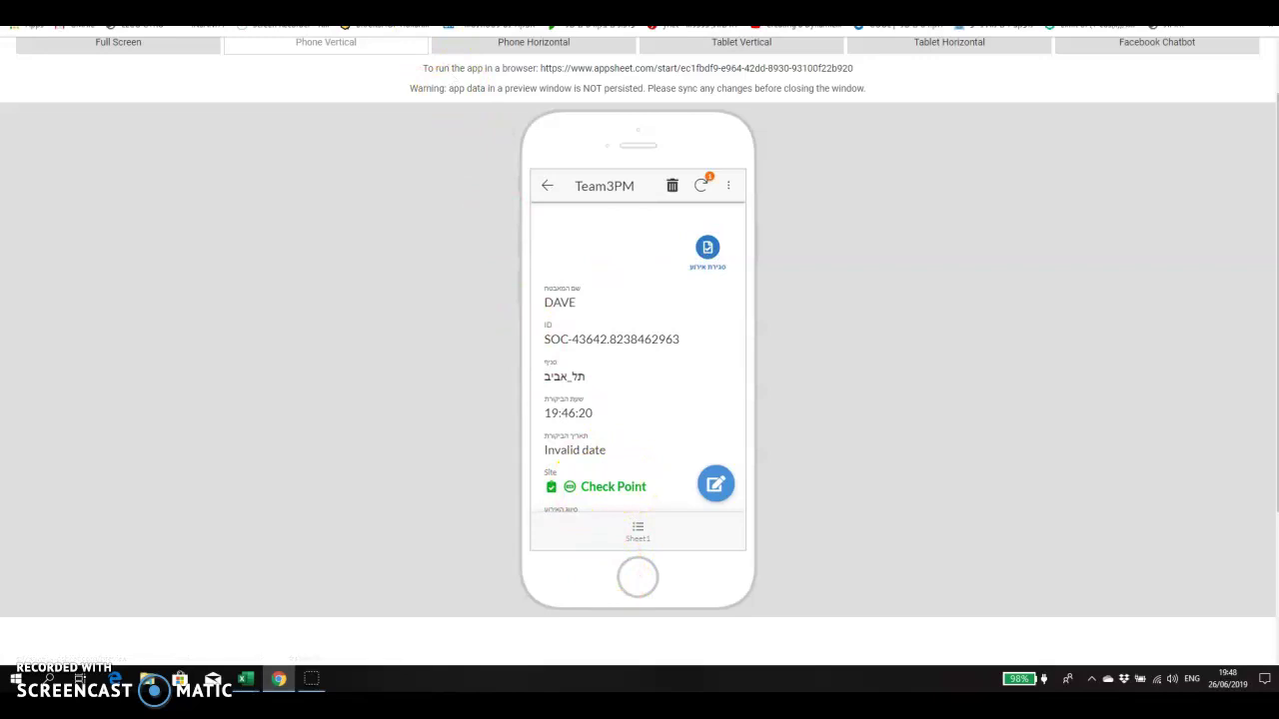
key(ctrl+Tab)
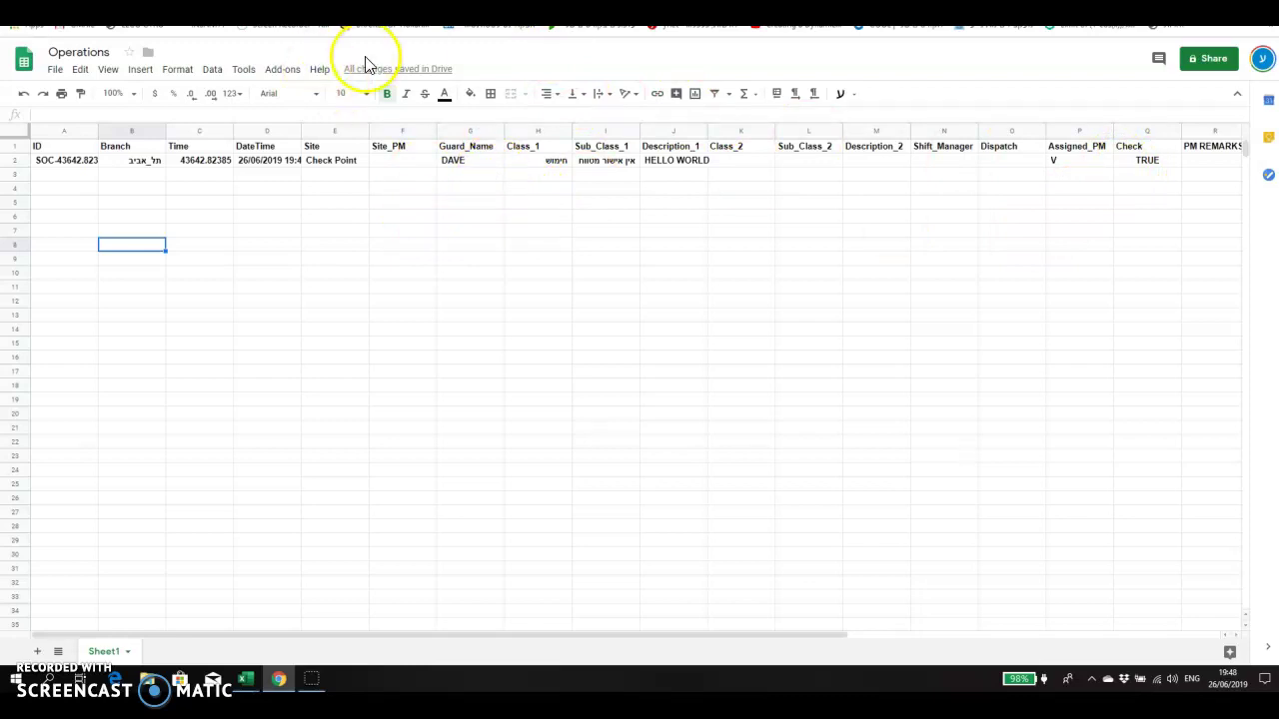
Step: Switch to the Excel workbook, examine the Check and PM REMARKS columns on Sheet1, and return to the SOC sheet
mouse_move(248, 682)
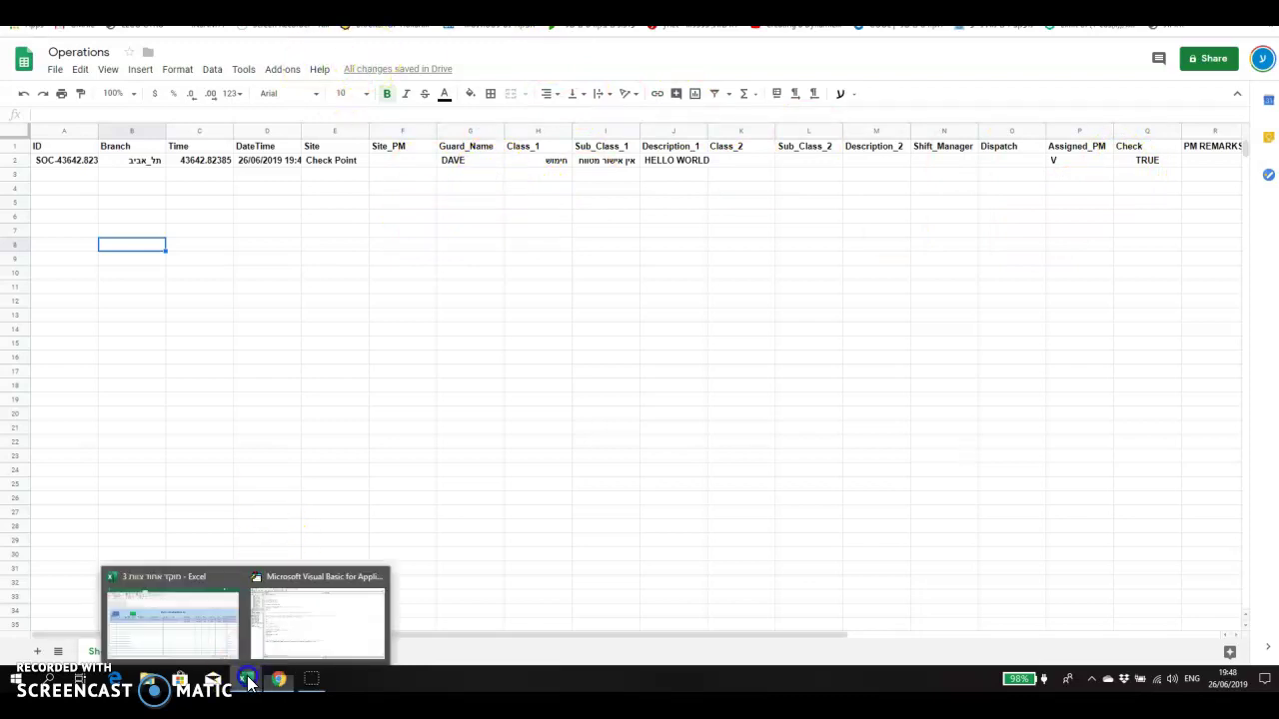
click(210, 622)
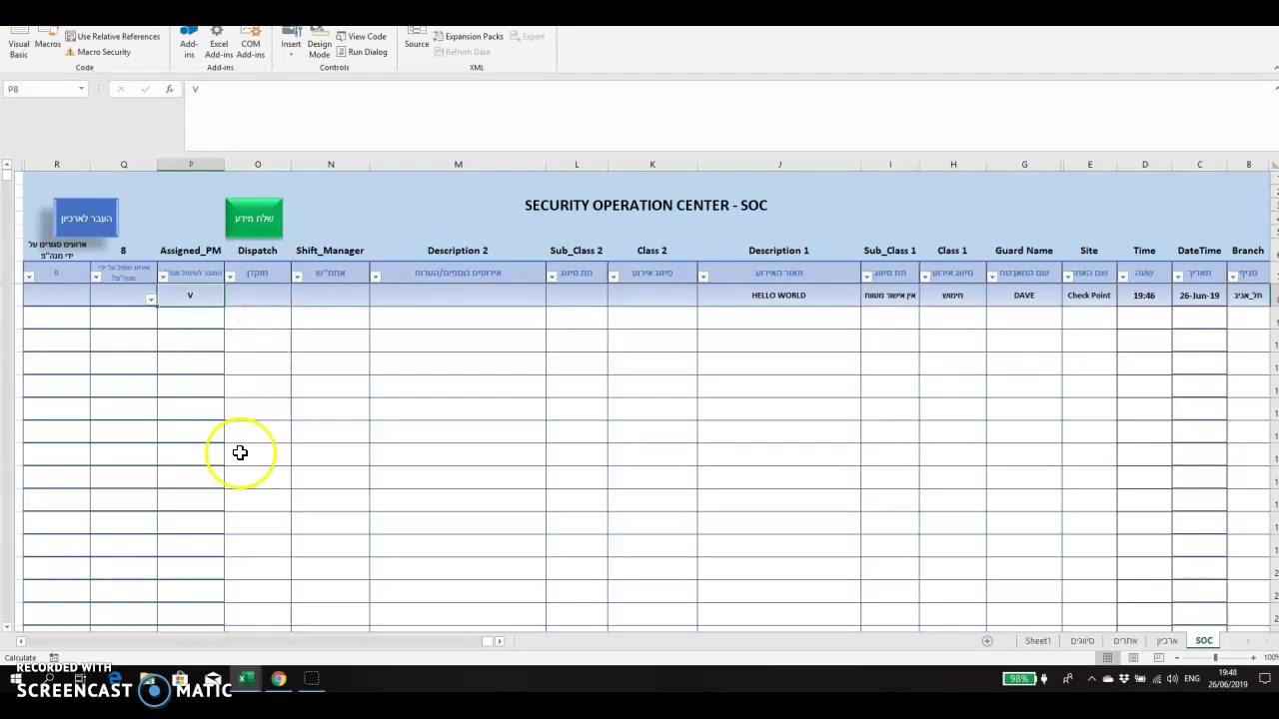
click(1038, 642)
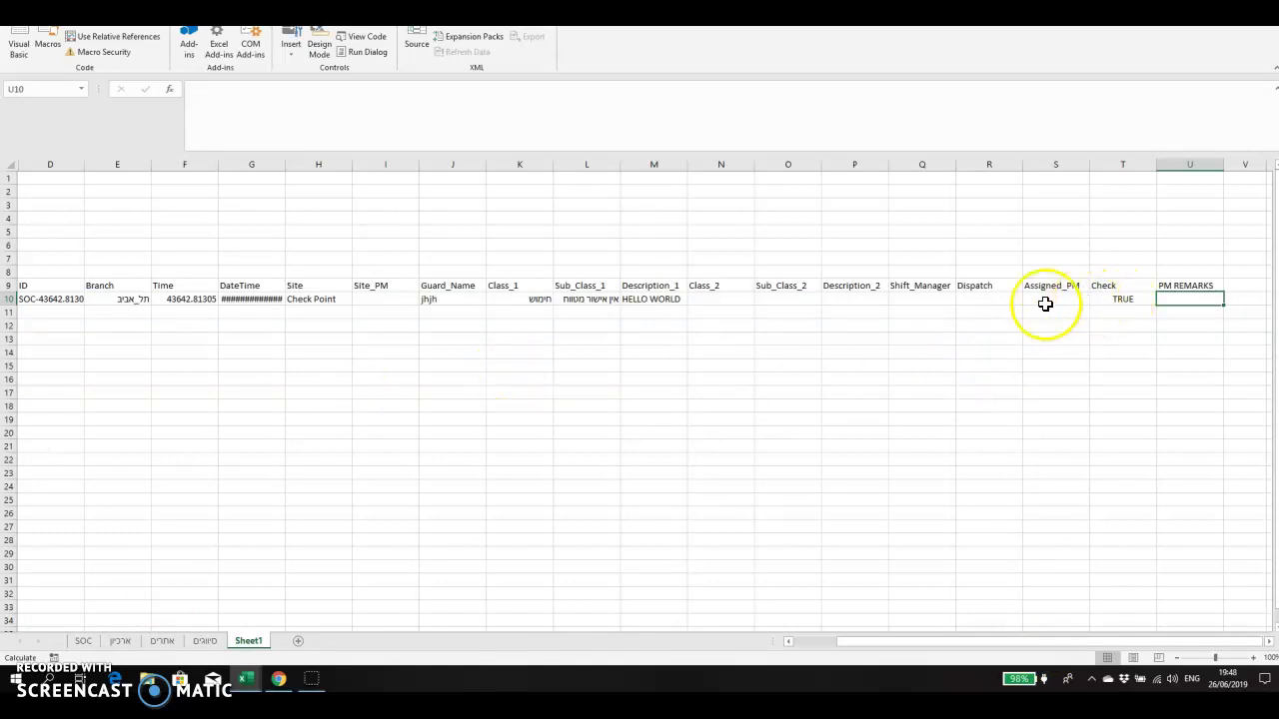
click(84, 641)
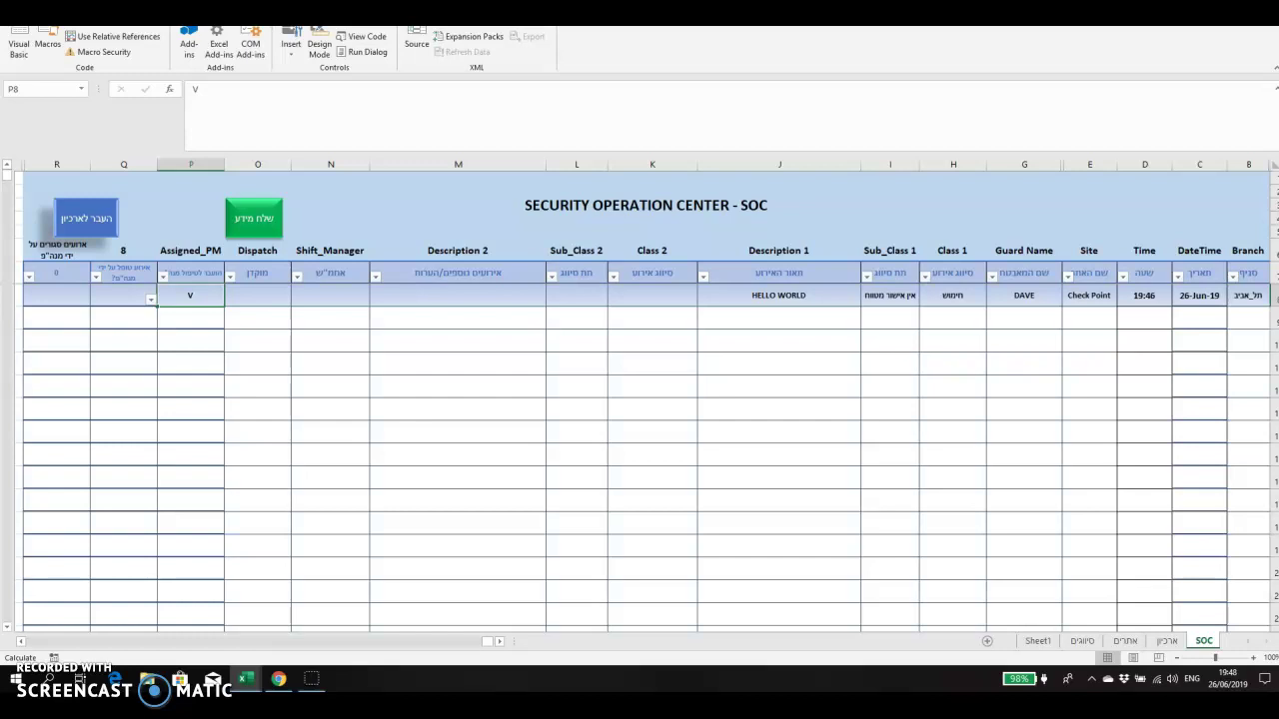
Step: Inspect the lookup formula in cell Q8 and refresh all data sources in the workbook
click(123, 295)
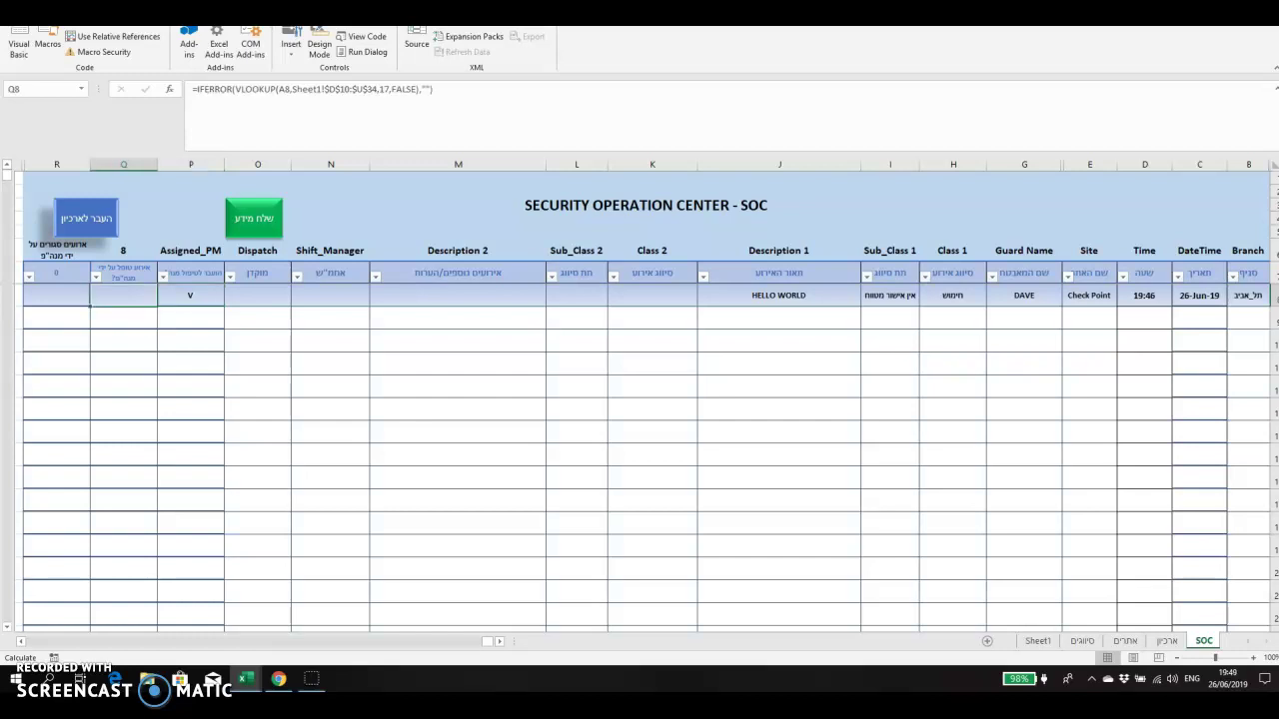
scroll(639, 45, up, 3)
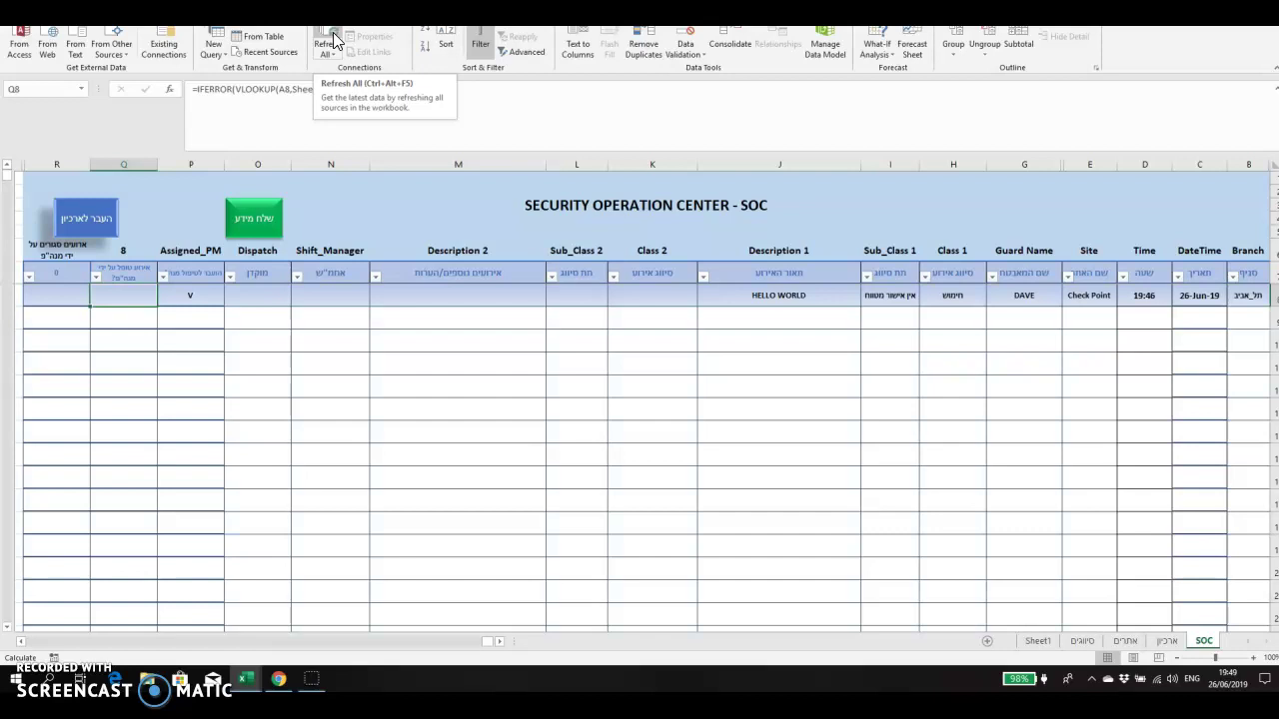
click(333, 40)
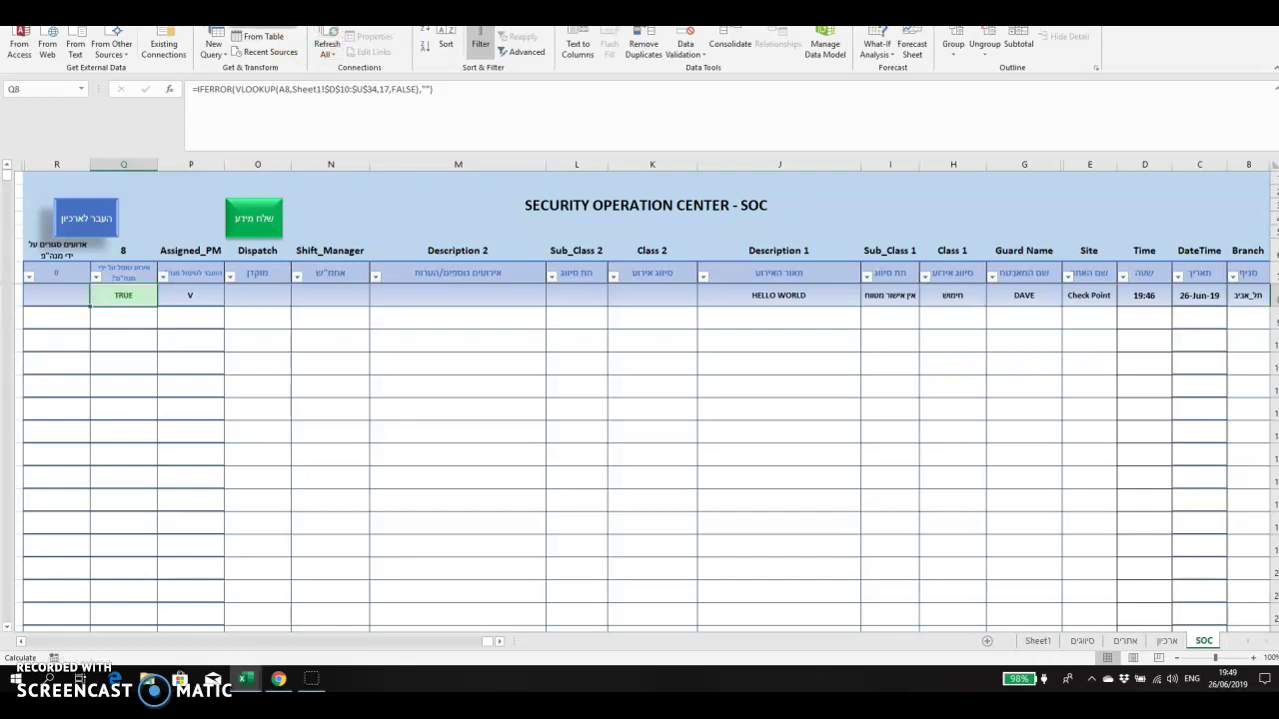
Step: Compare the event's PM-handled status in Q8 with its Assigned_PM mark in P8
click(131, 300)
click(194, 299)
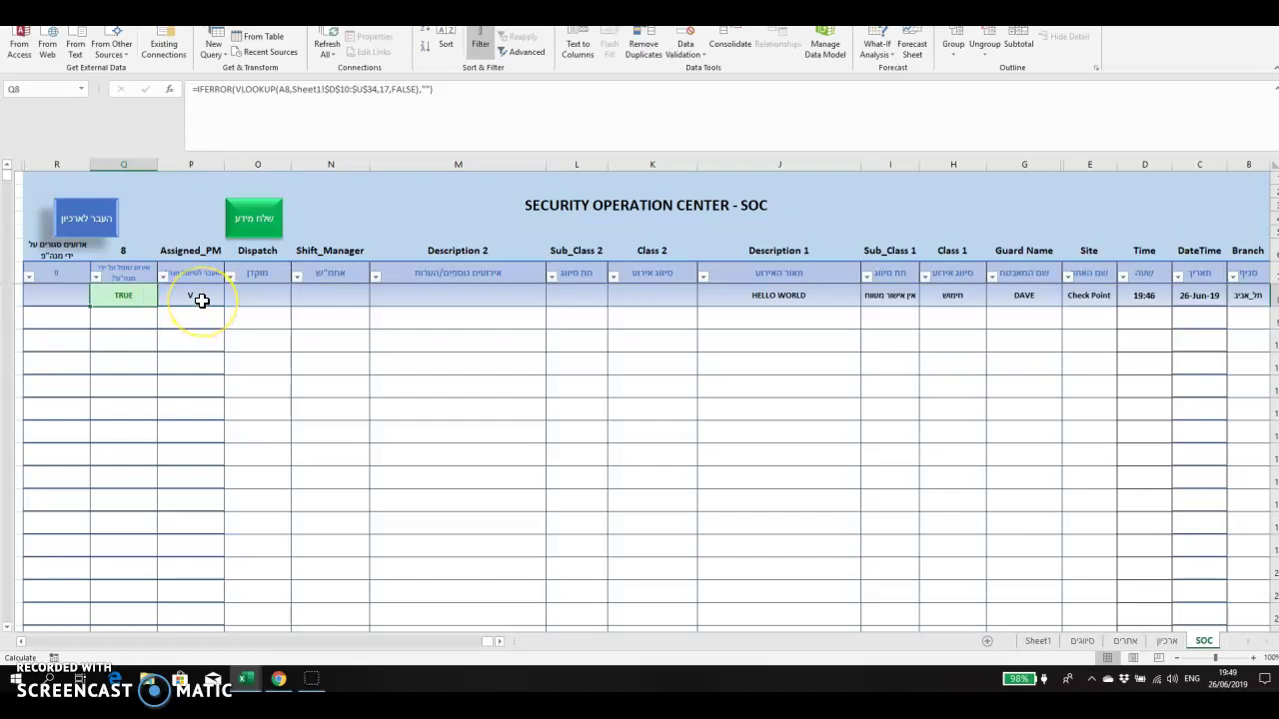
click(129, 293)
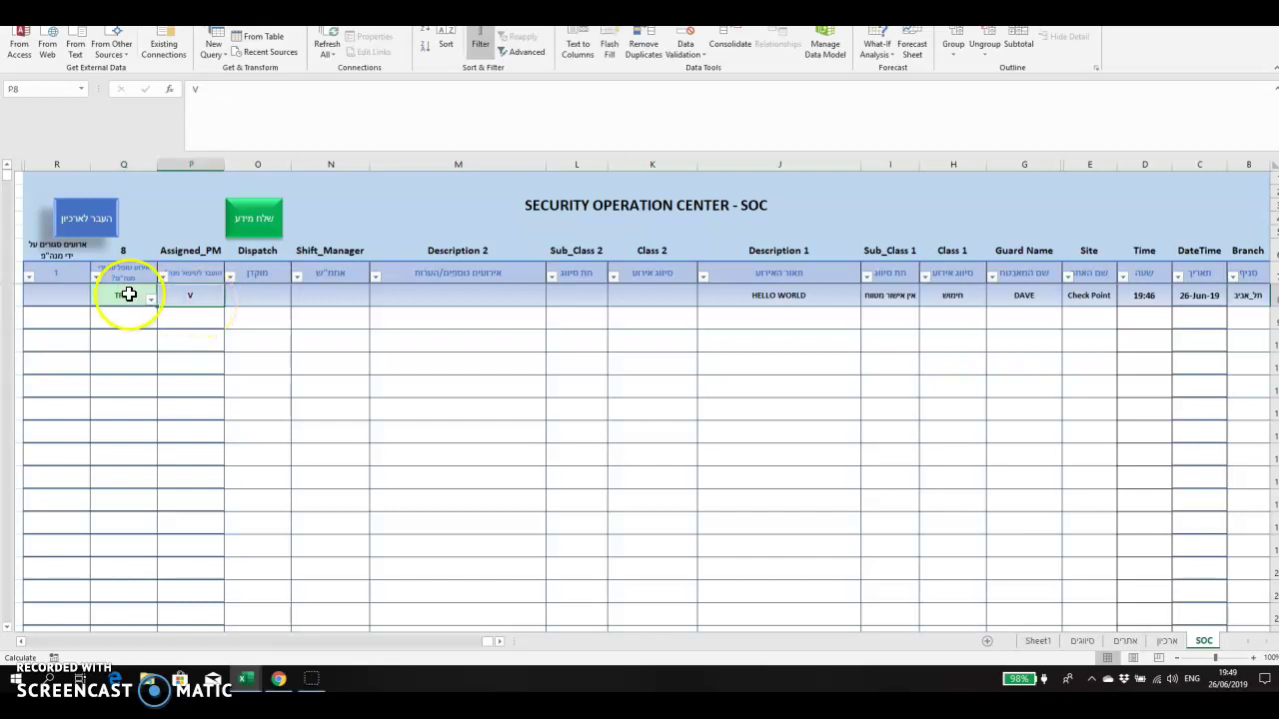
click(182, 297)
click(133, 294)
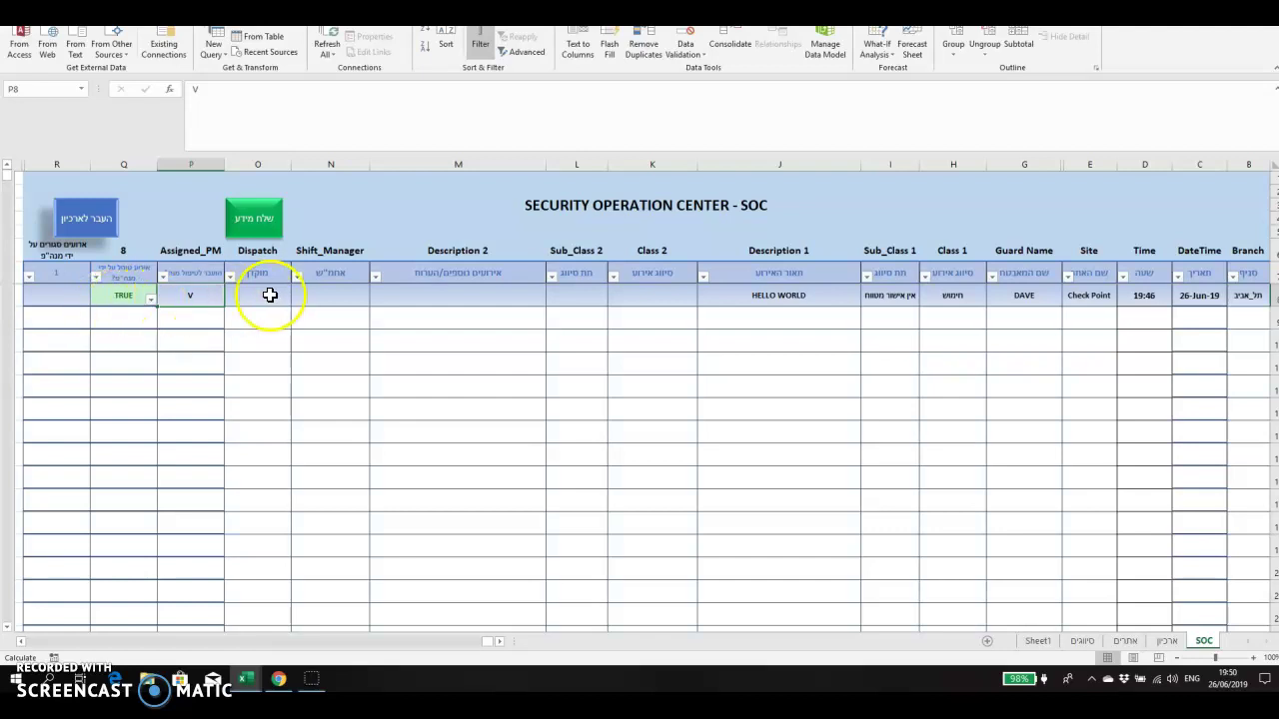
Step: Move the closed event to the archive and view the ארכיון sheet
click(79, 227)
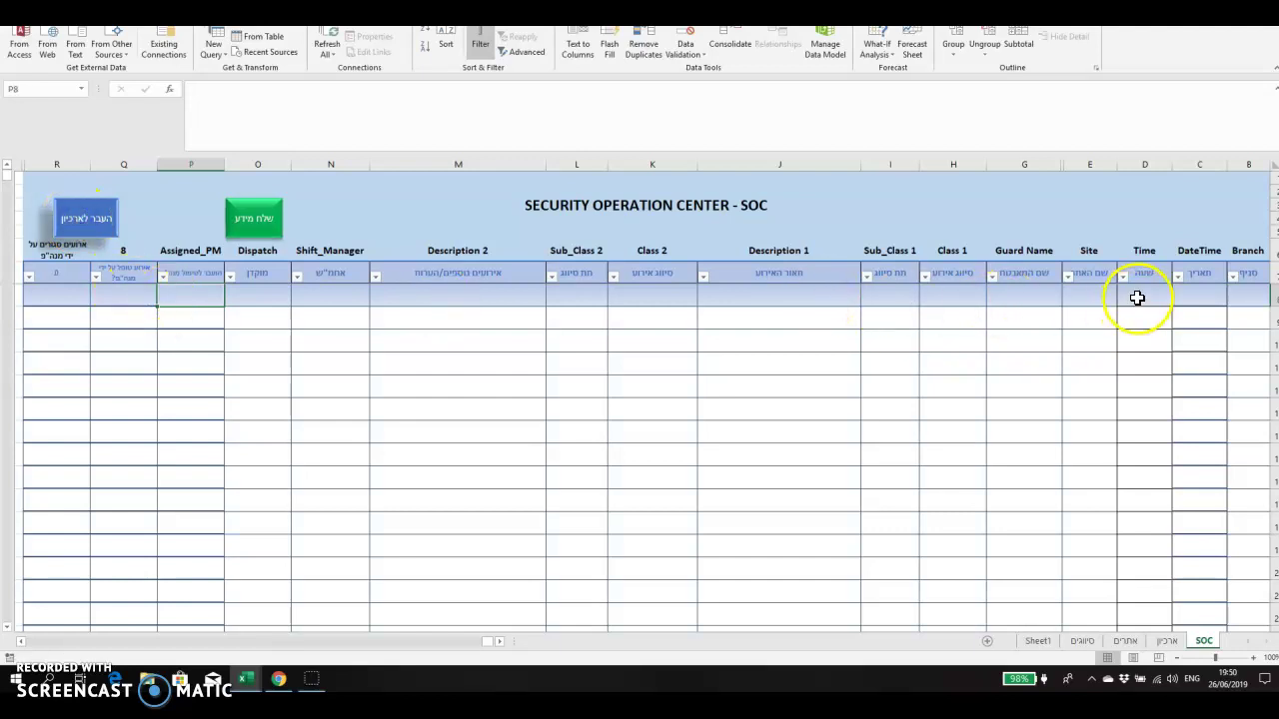
click(1163, 640)
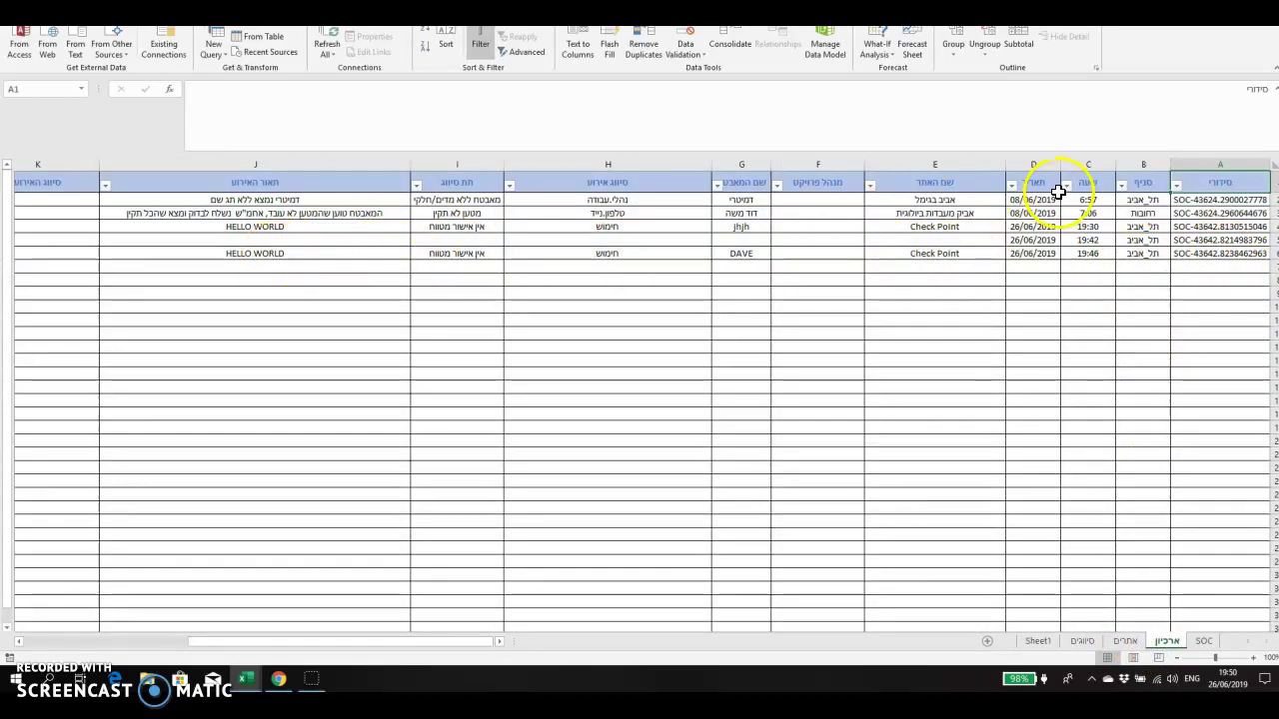
Step: Check the filter options of the archive's שם האתר column and close them without filtering
click(870, 185)
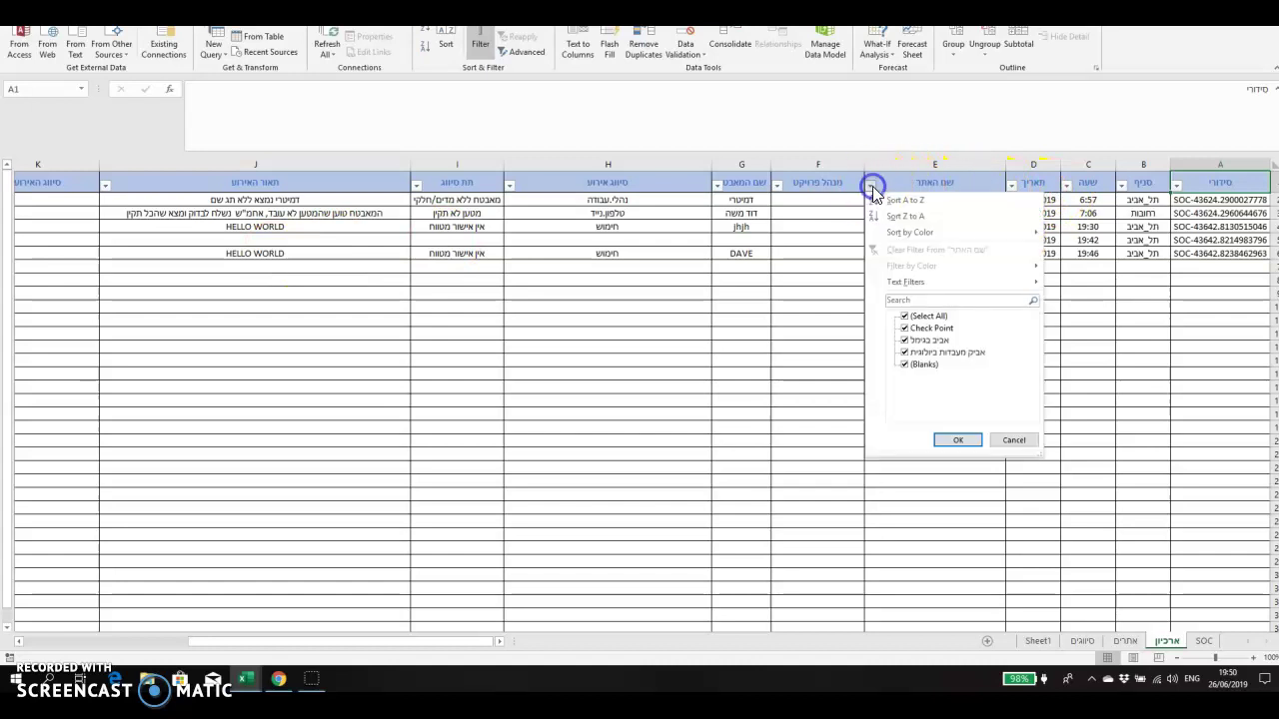
click(870, 188)
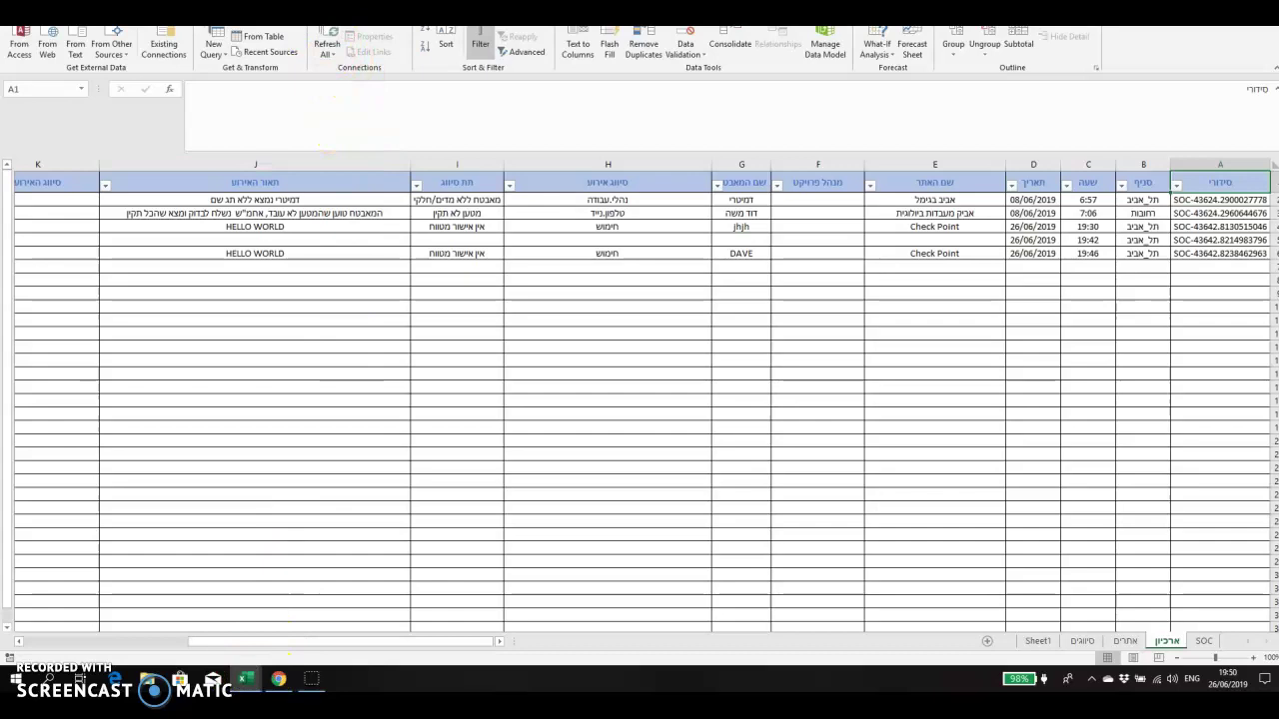
Step: Open the workbook's VBA editor and display the code in Module3
key(alt+F11)
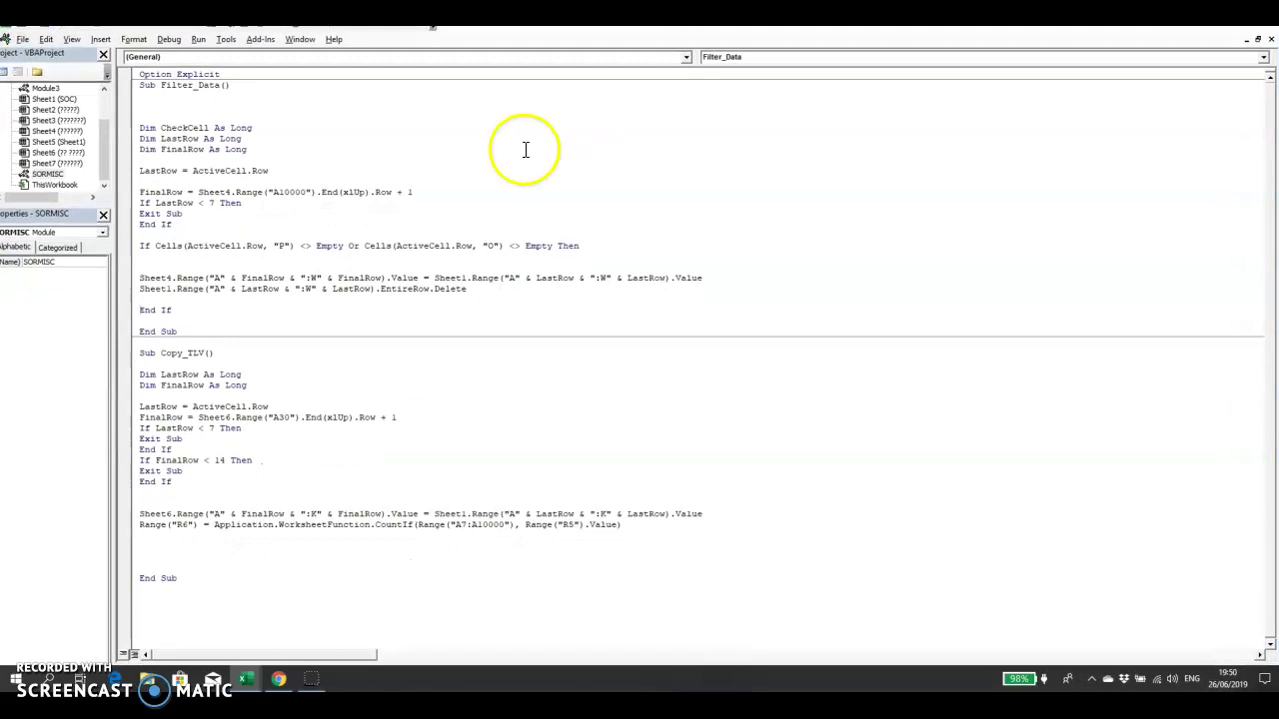
scroll(56, 132, up, 1)
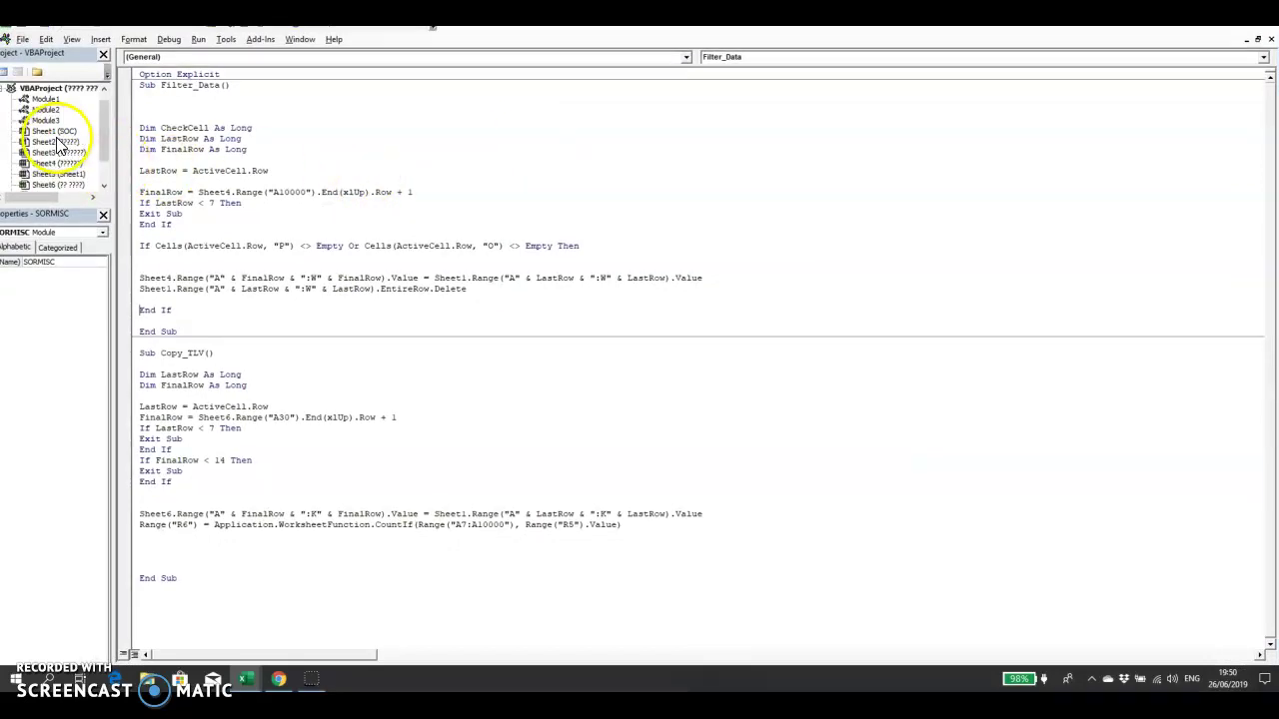
double_click(46, 120)
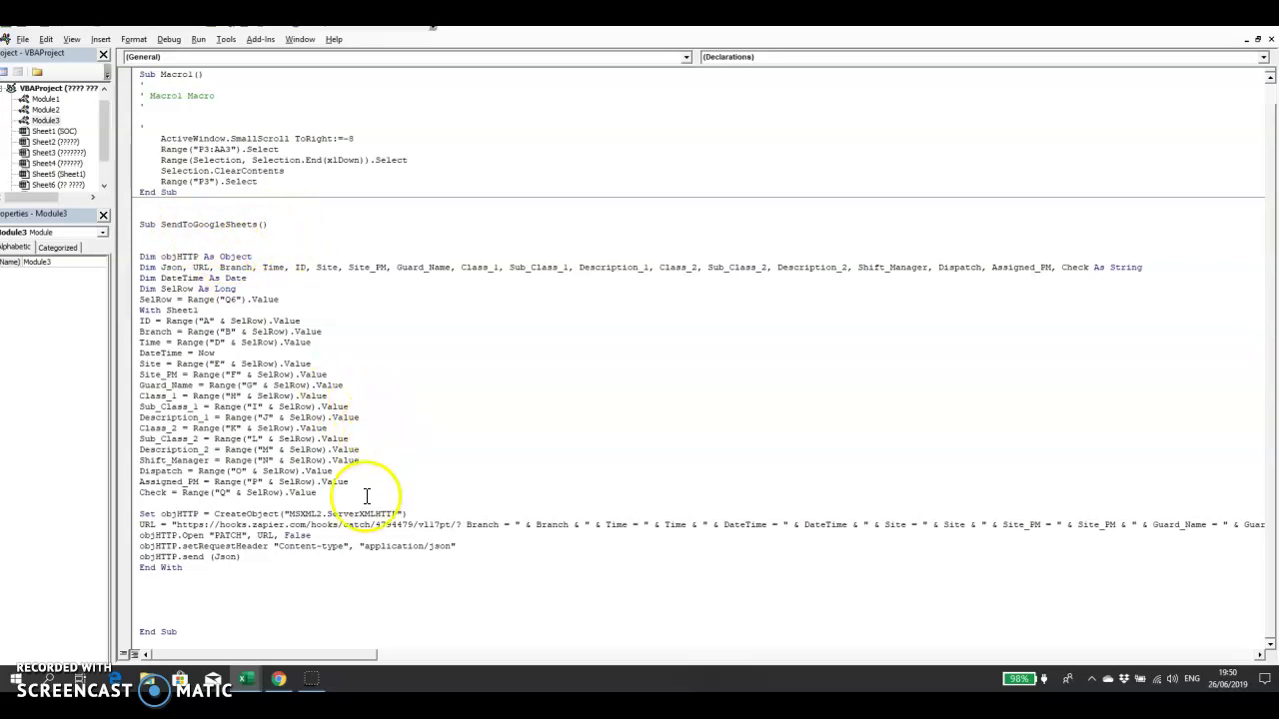
Step: Examine the full length of the Zapier webhook URL line in the SendToGoogleSheets macro
drag(343, 662, 457, 645)
drag(430, 527, 358, 531)
drag(364, 657, 288, 628)
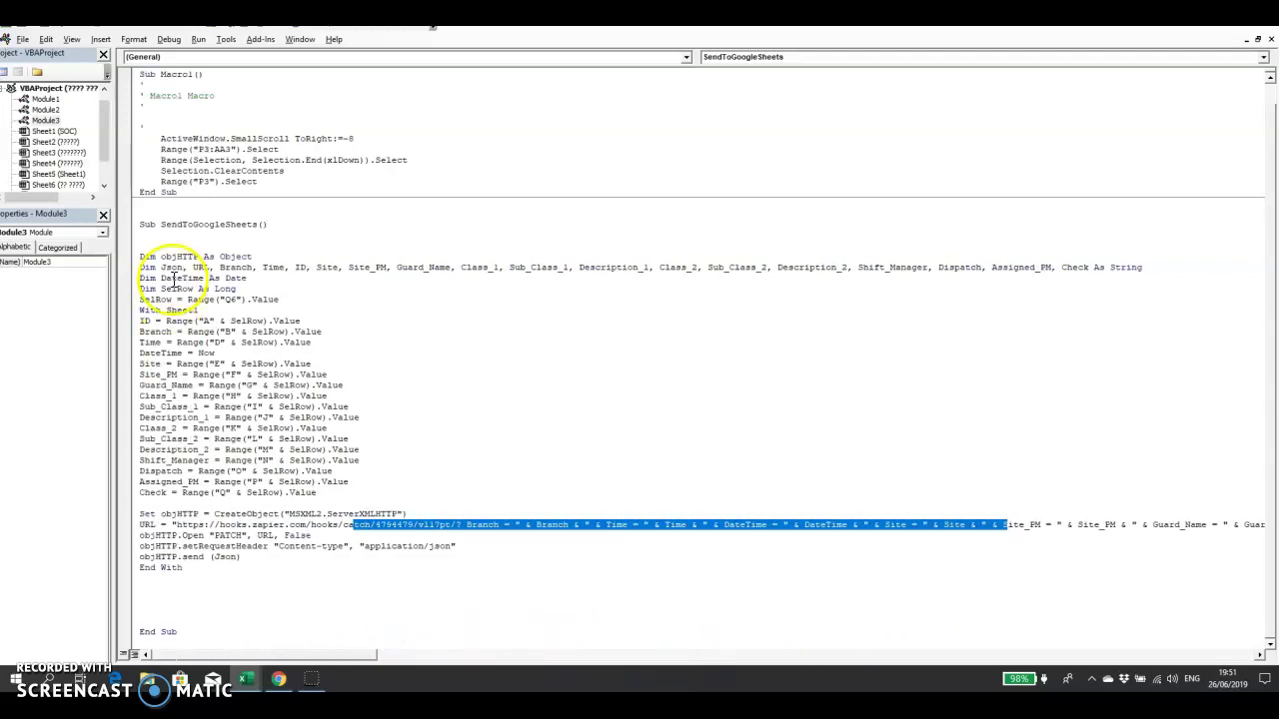